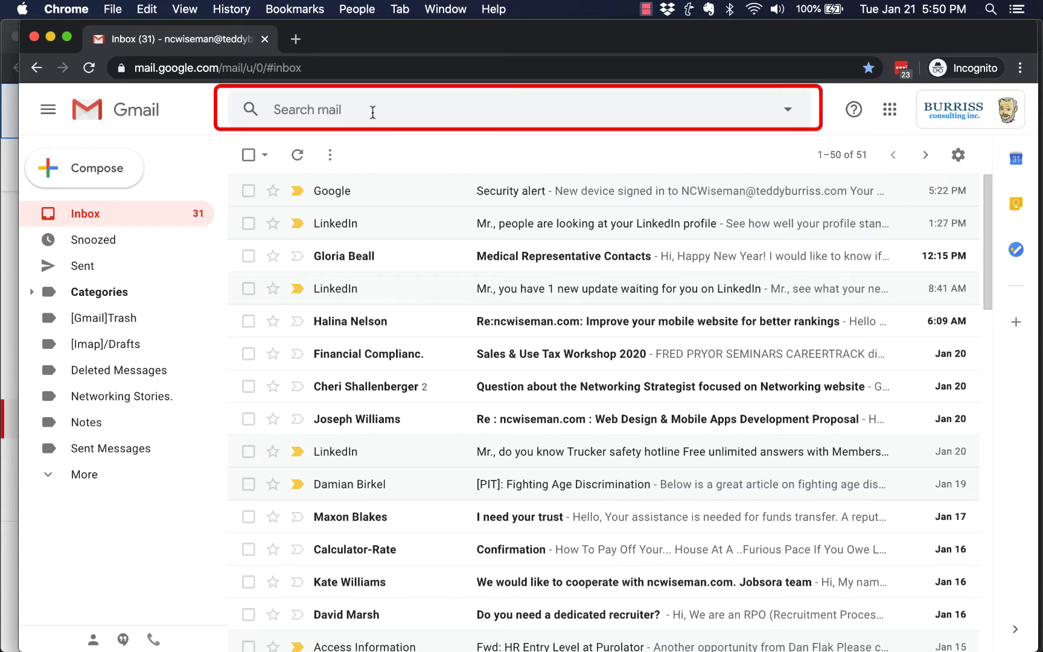
Look through the Sent folder and the expanded list of mail folders
click(99, 276)
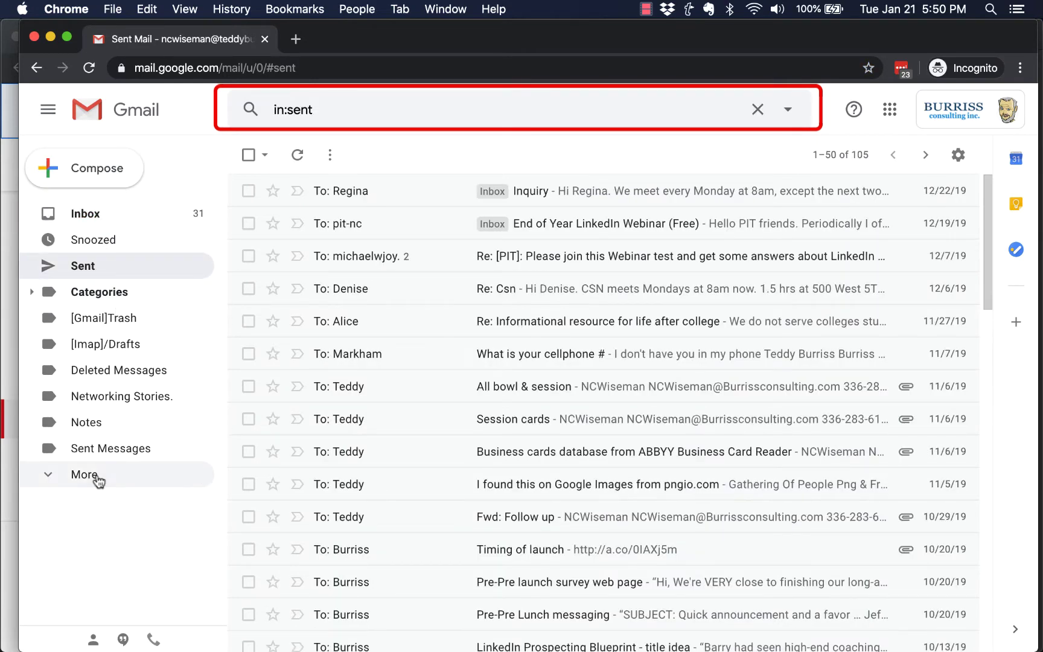
click(96, 480)
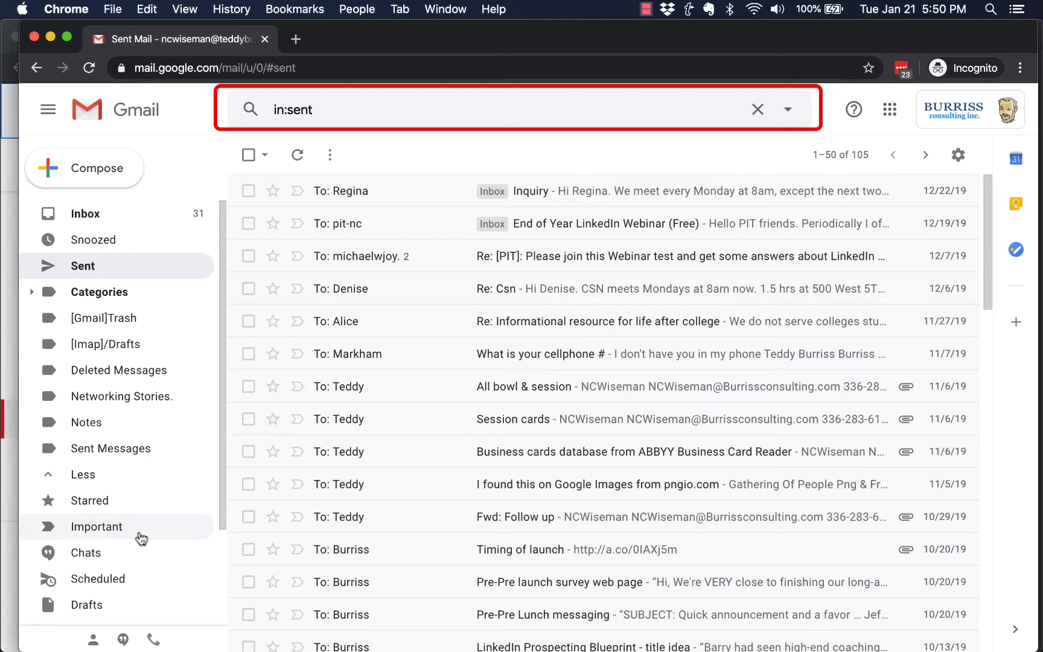
scroll(142, 537, down, 4)
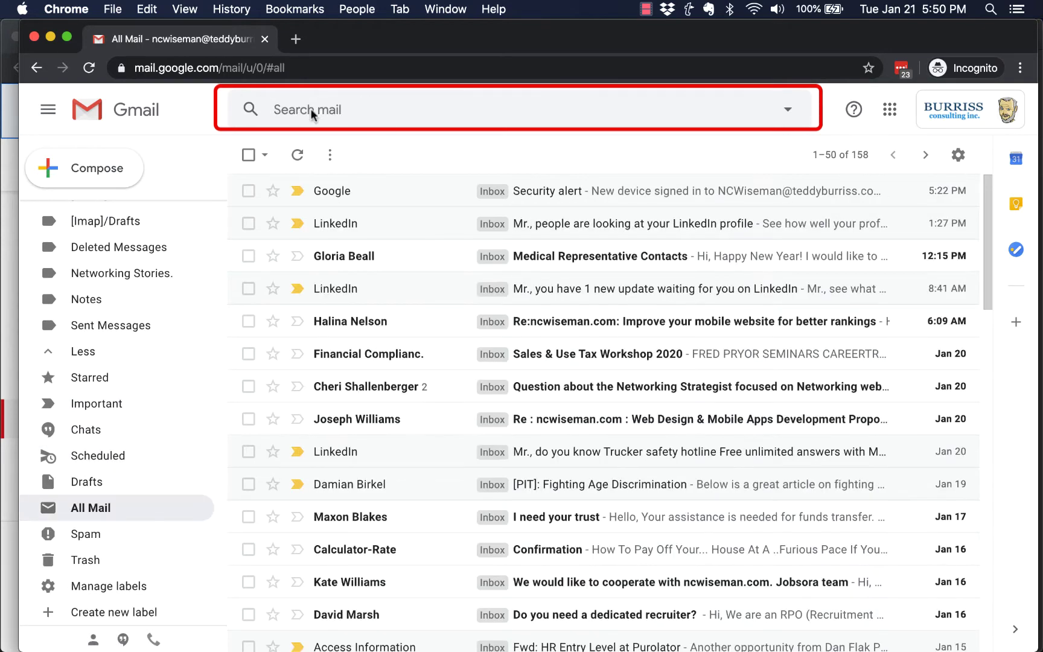
scroll(158, 263, up, 4)
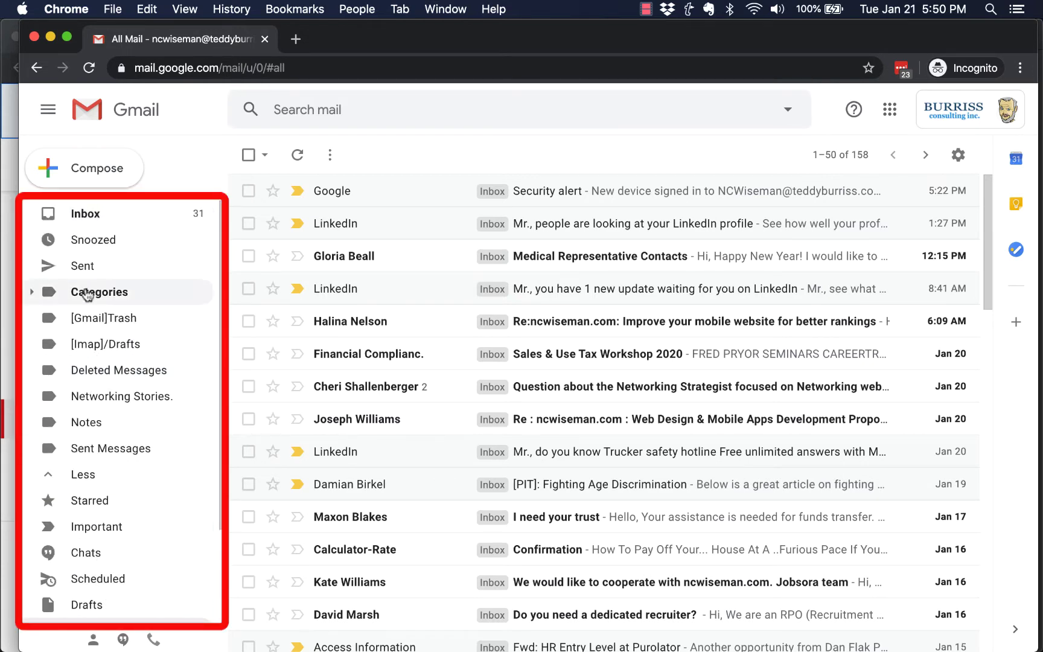
From the Inbox, search the mail for a contact's name
click(93, 213)
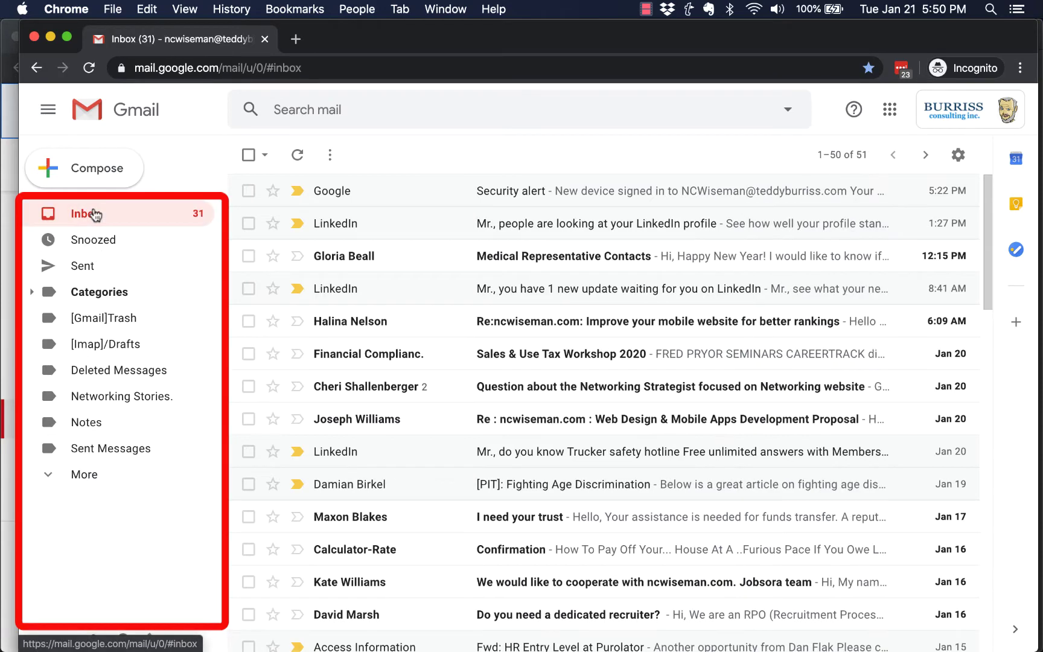
click(445, 103)
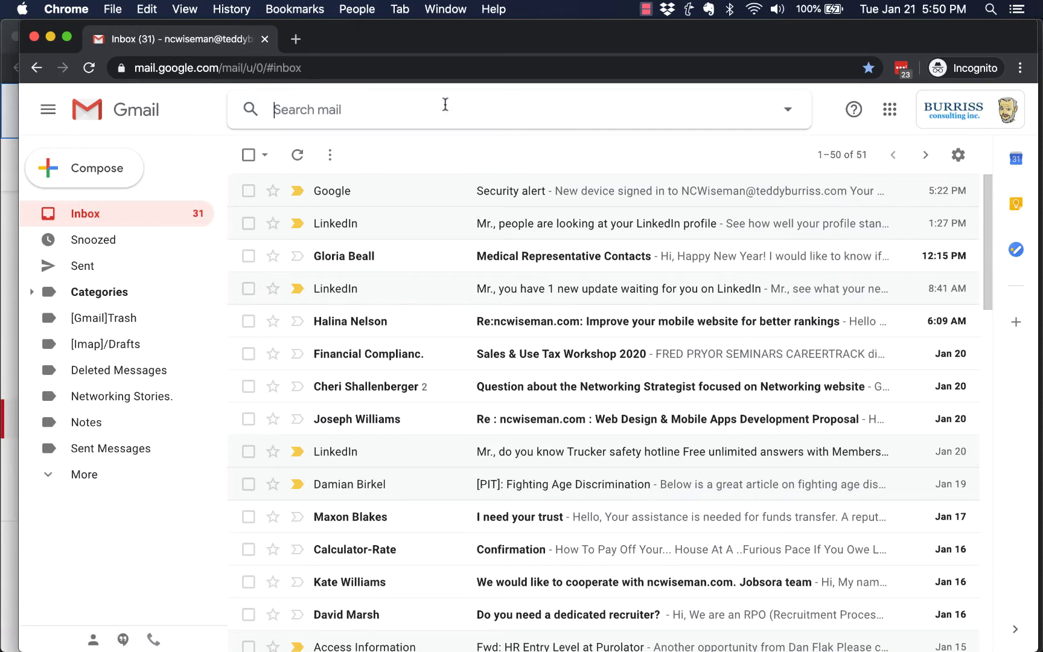
text(randy)
key(Return)
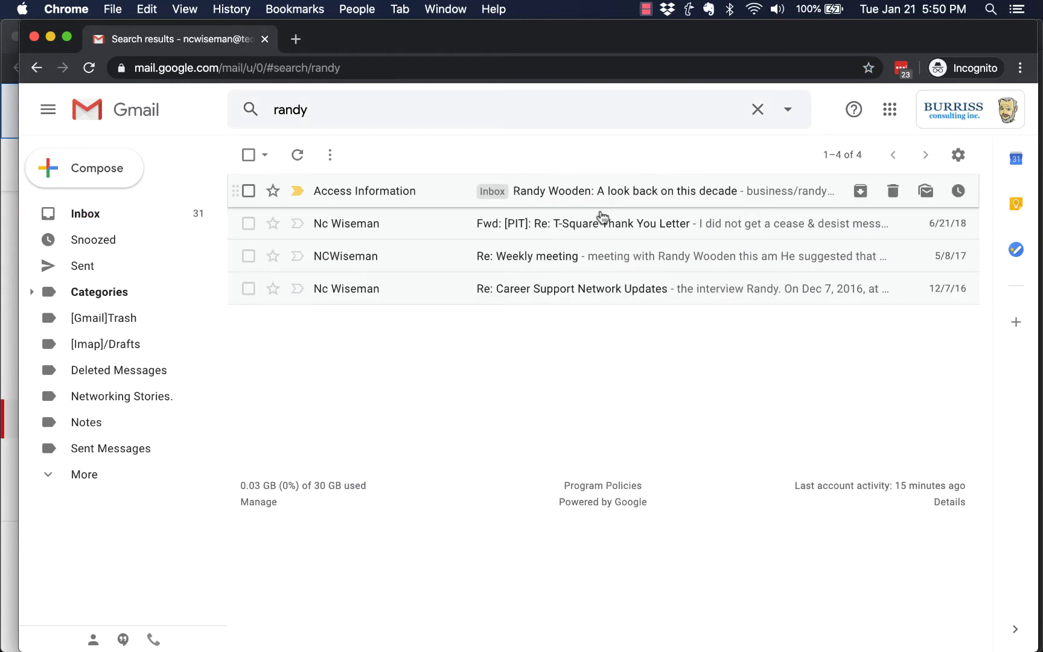
Replace the search term with 't-square' to find the T-Square Thank You Letter, then clear it
double_click(298, 116)
text(t-s)
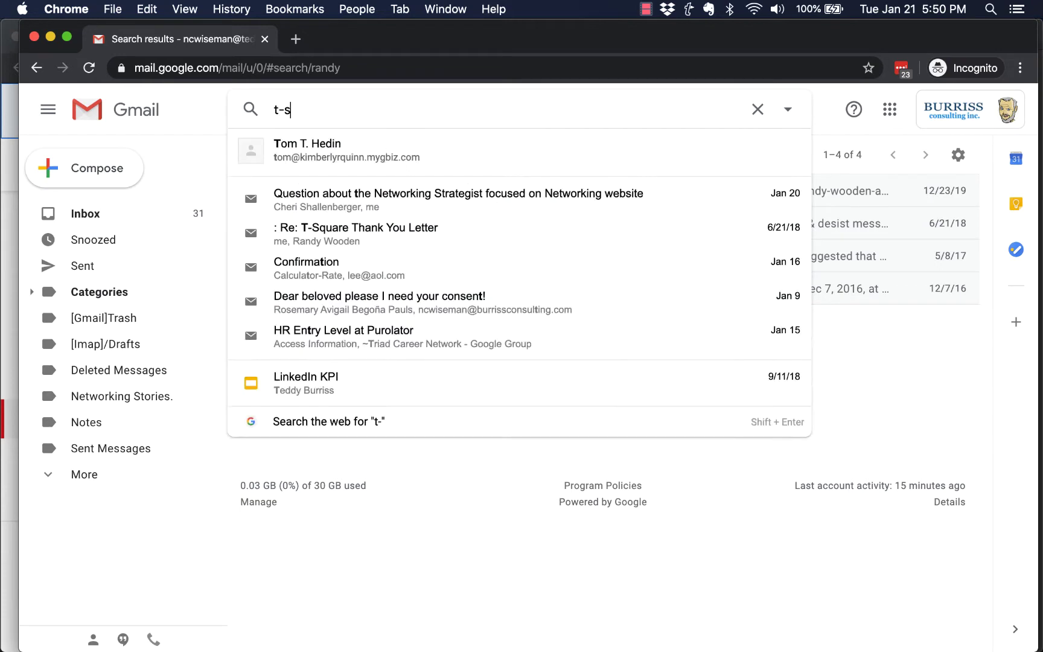
text(hhquare)
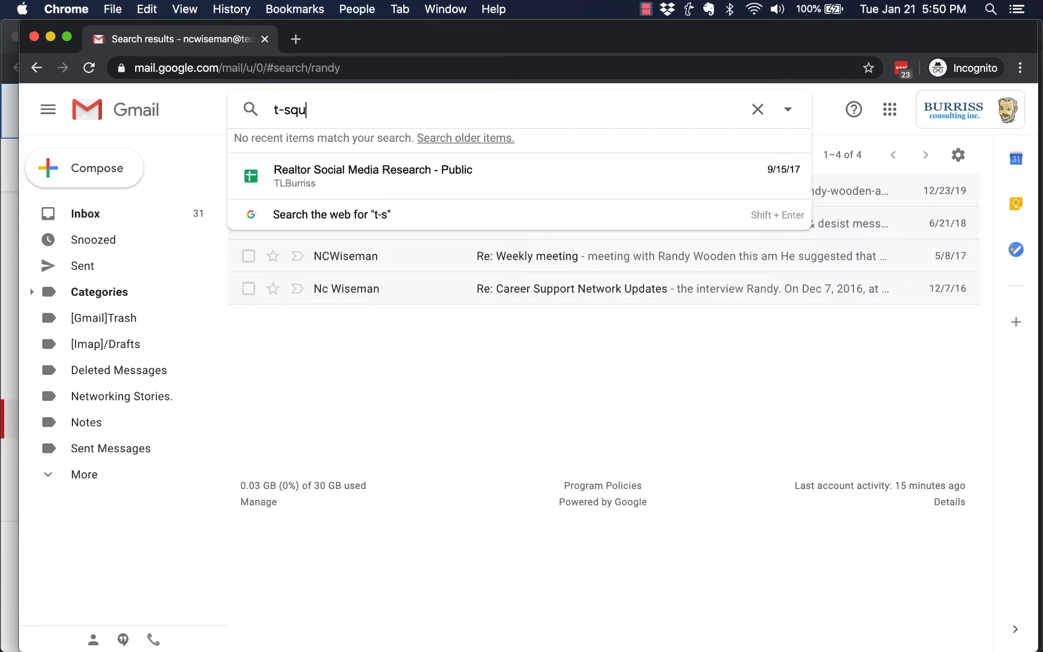
key(Return)
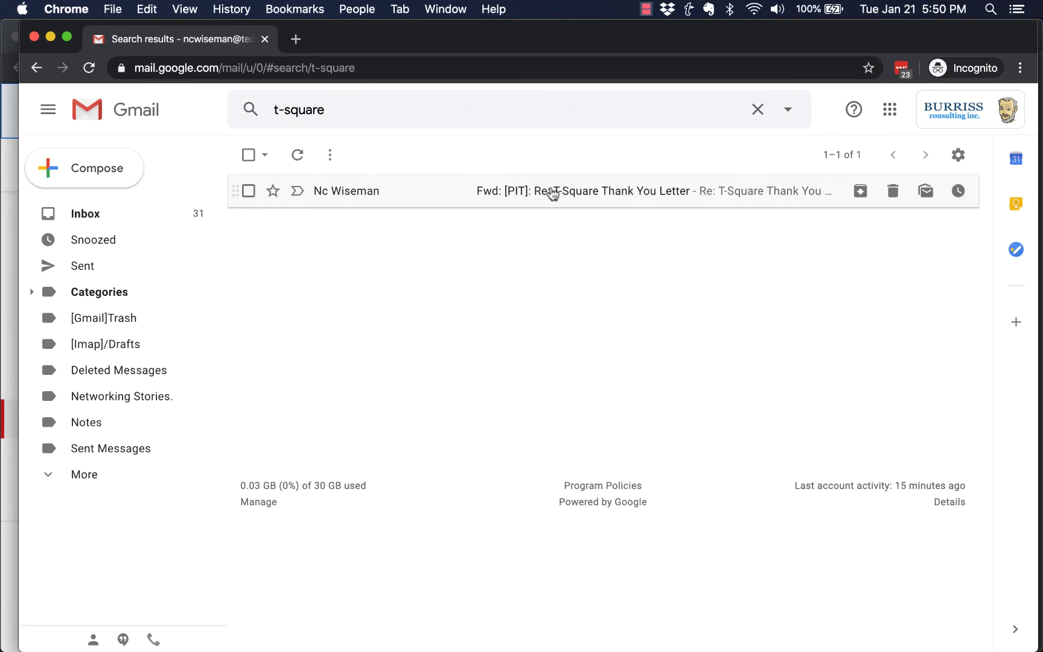
click(754, 112)
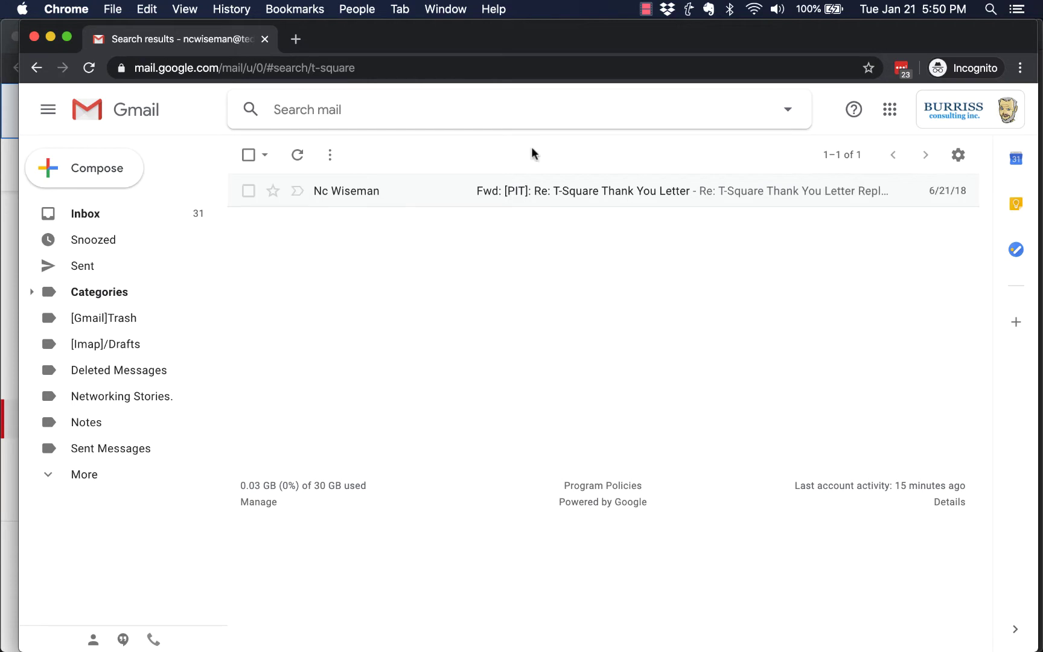
From the Inbox, search the sender's first name to find the mobile website rankings message
click(73, 216)
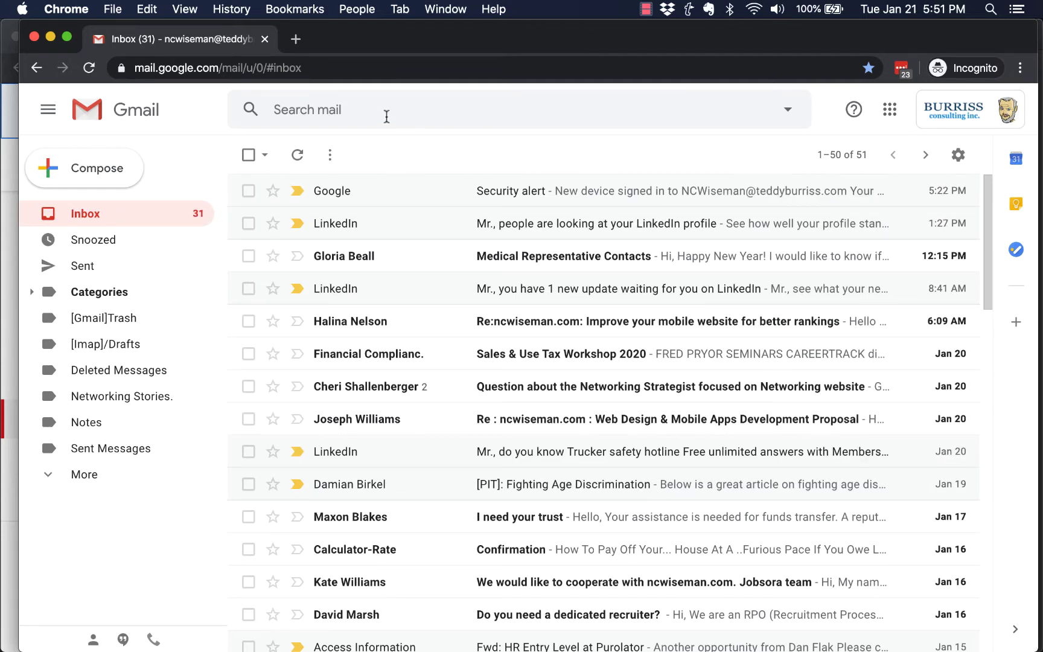
click(330, 112)
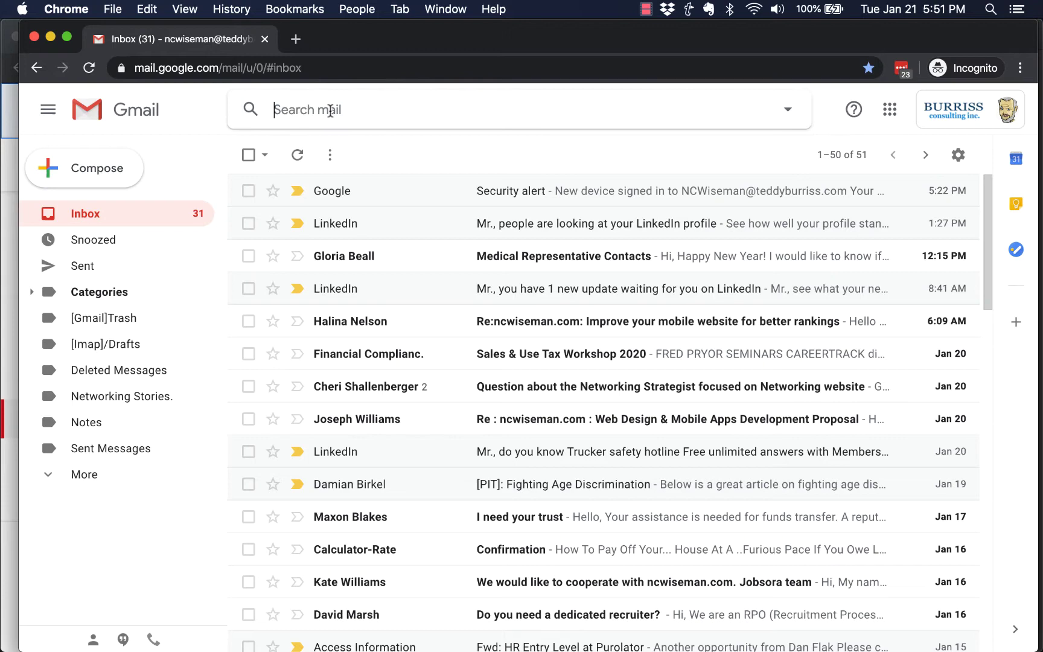
text(halina)
key(Return)
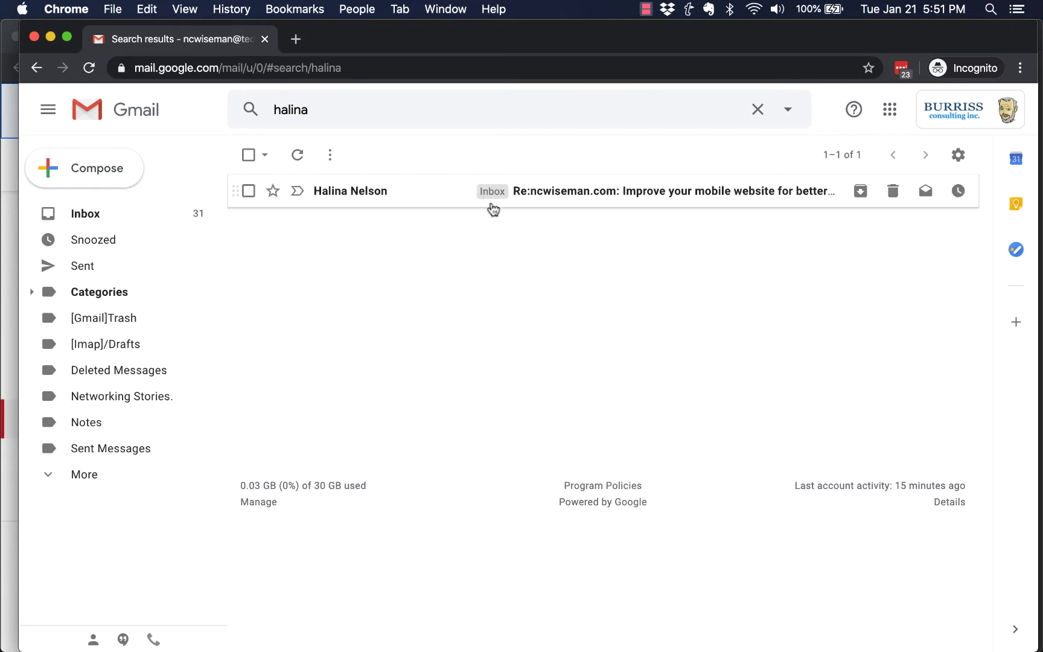
Return to the full inbox, jump to the oldest messages, then back to the newest page
click(92, 218)
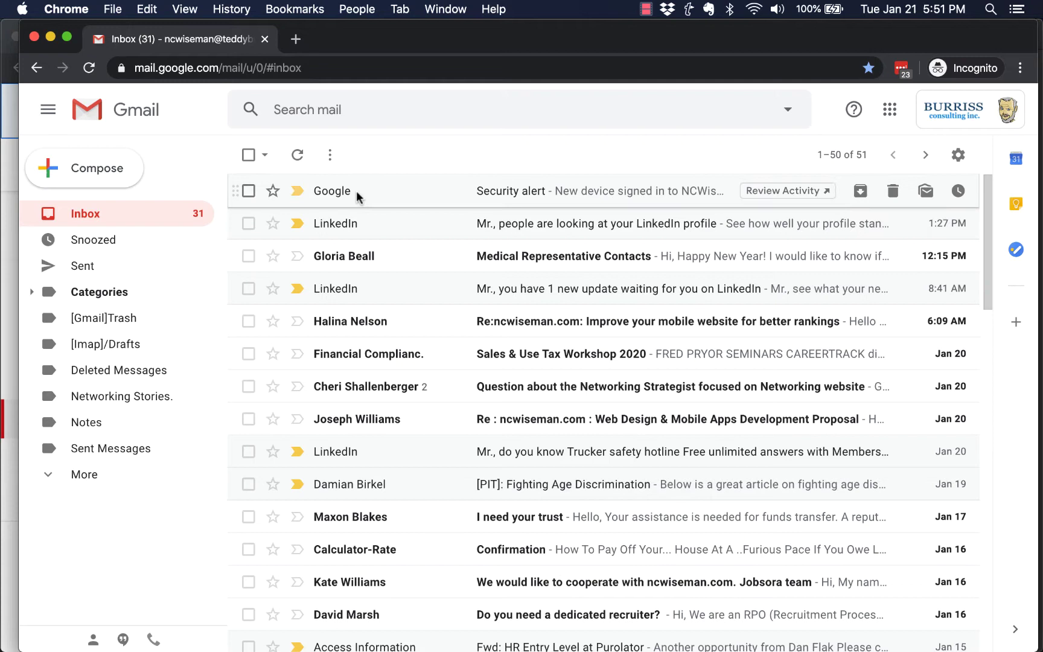
click(841, 158)
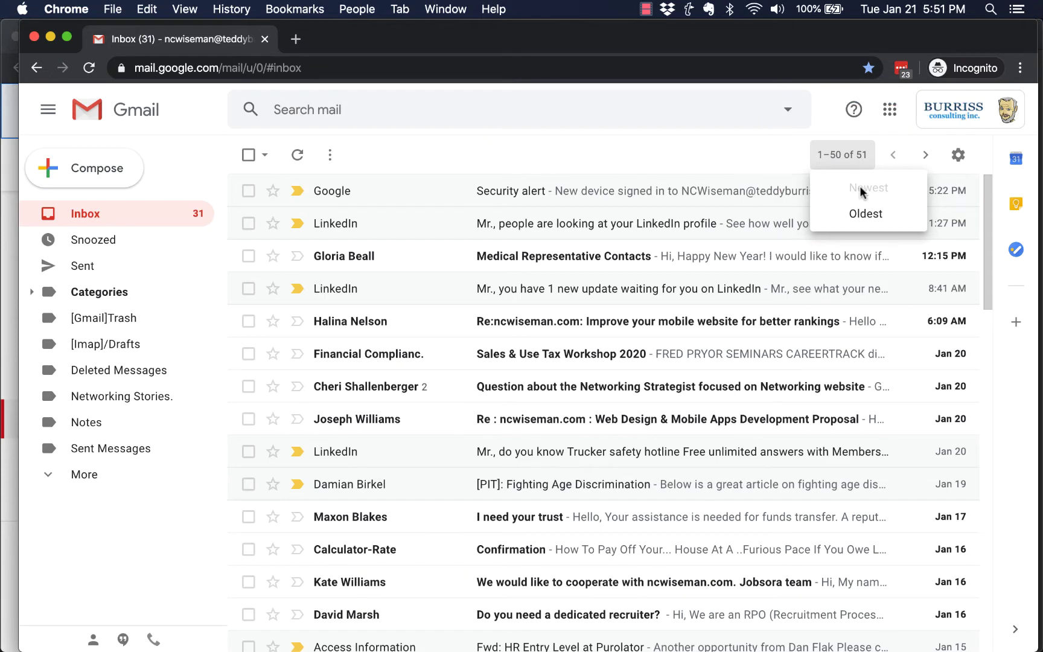
click(861, 214)
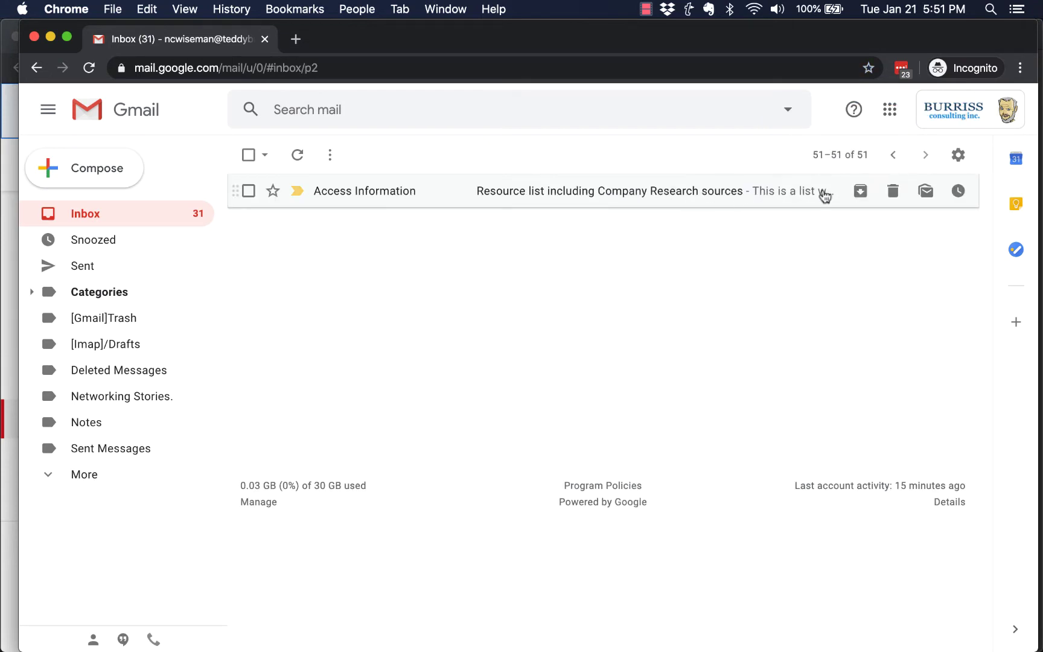
click(891, 158)
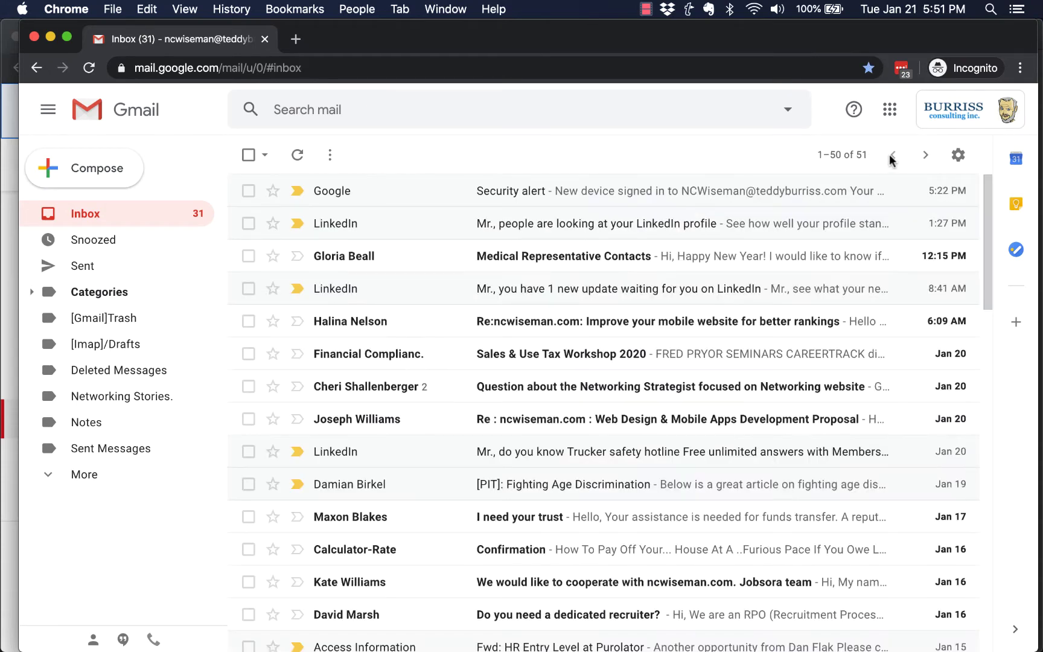
Check the sort menu again, keeping the inbox sorted newest first (1–50 of 51)
click(843, 156)
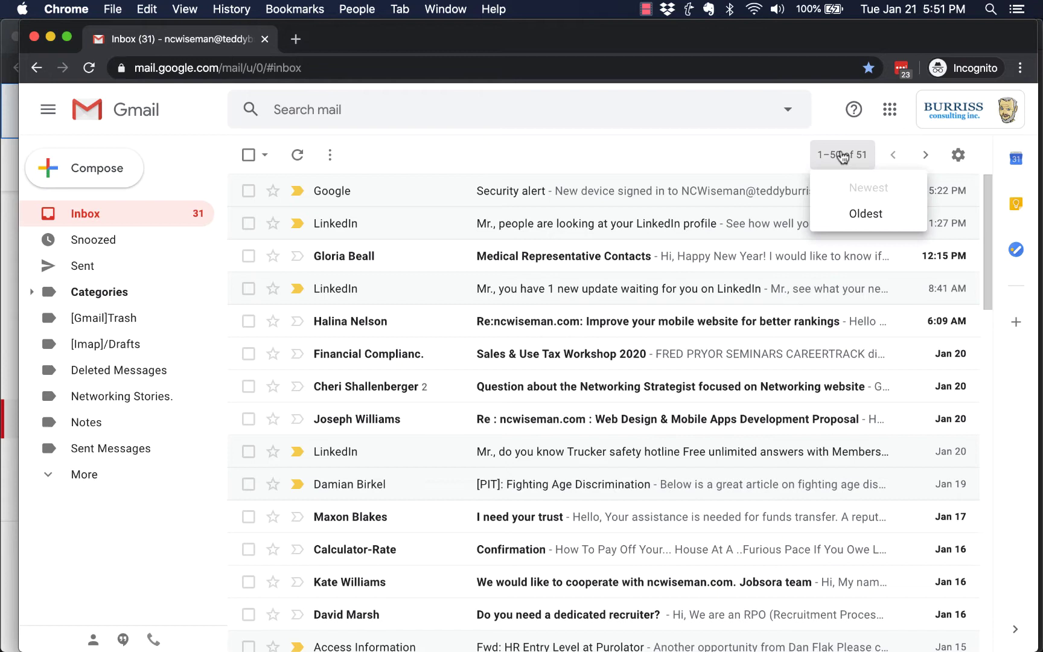
click(852, 190)
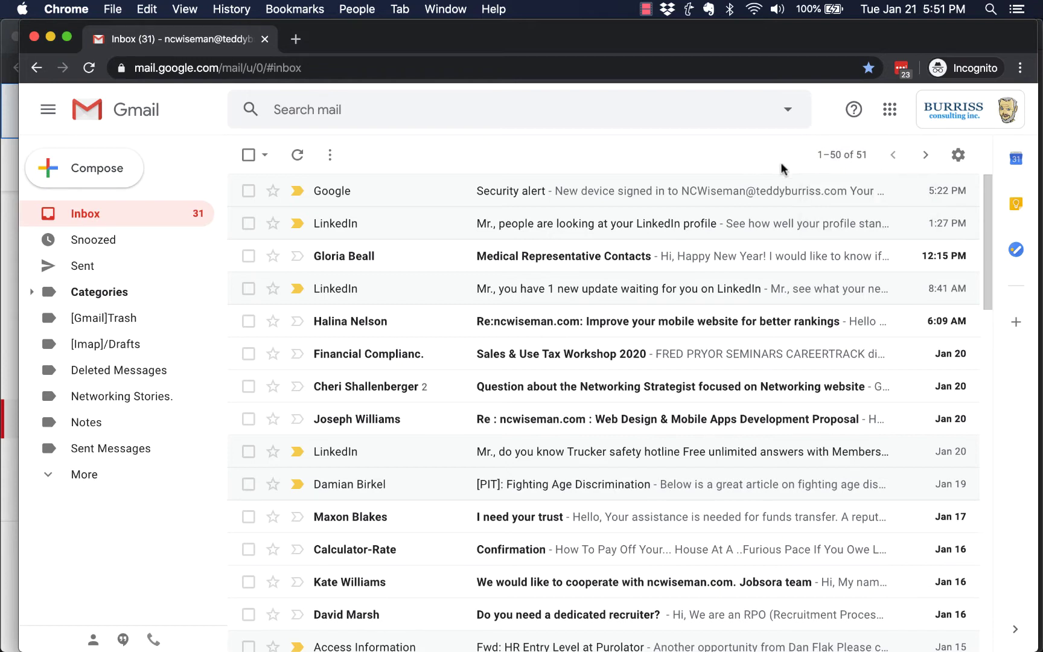
click(851, 158)
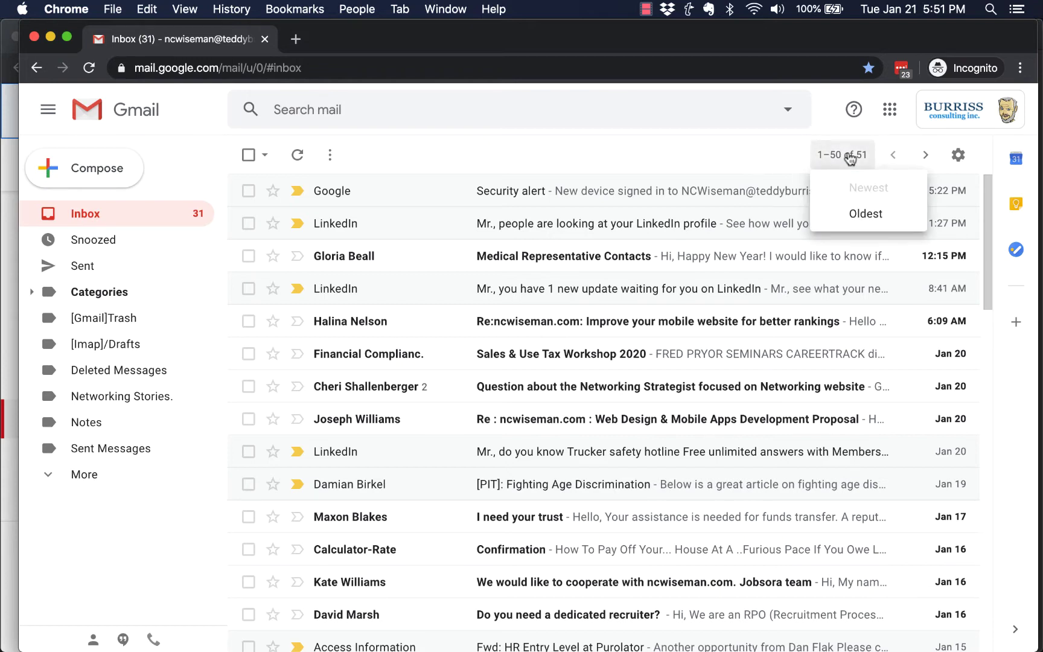
click(860, 188)
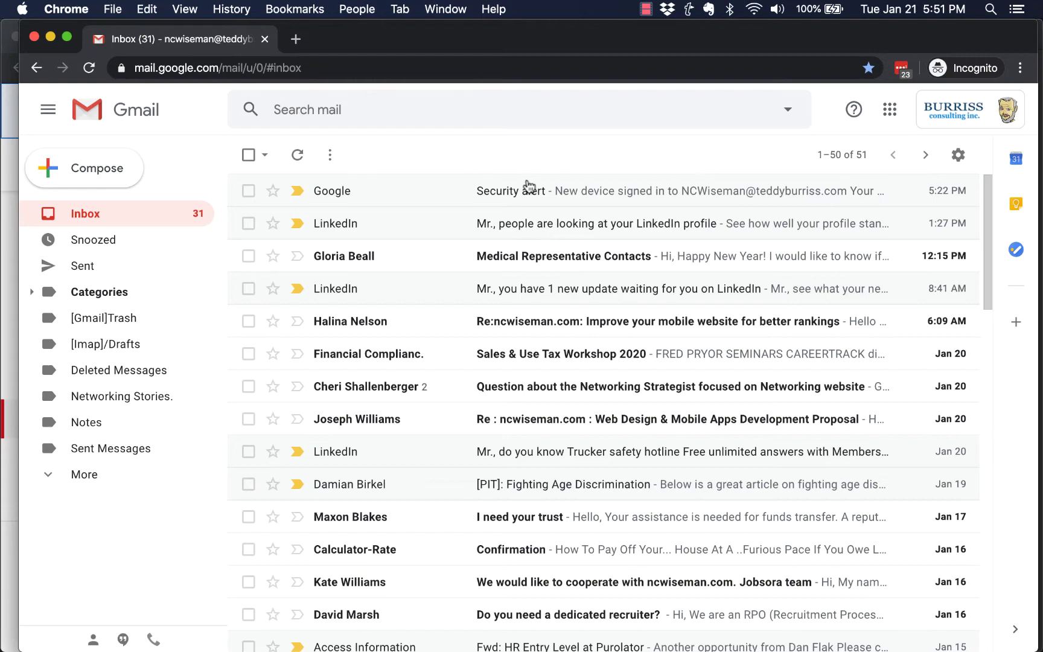
Expand the folder list and open All Mail, browsing its 158 messages including archived ones
scroll(543, 400, down, 5)
scroll(545, 400, up, 5)
scroll(542, 400, down, 5)
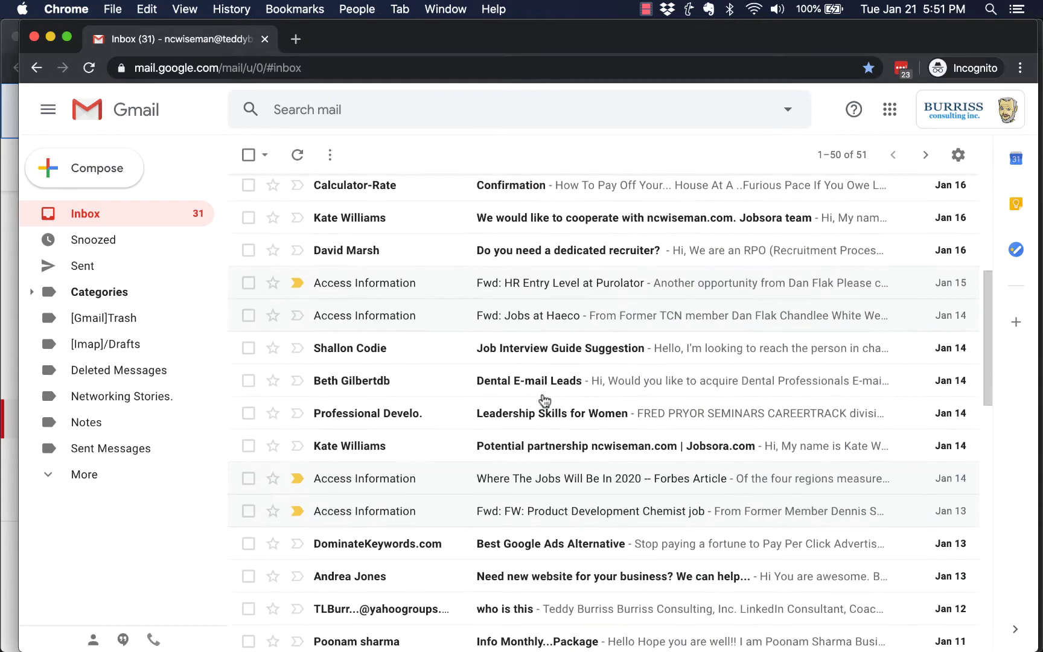
scroll(542, 400, up, 5)
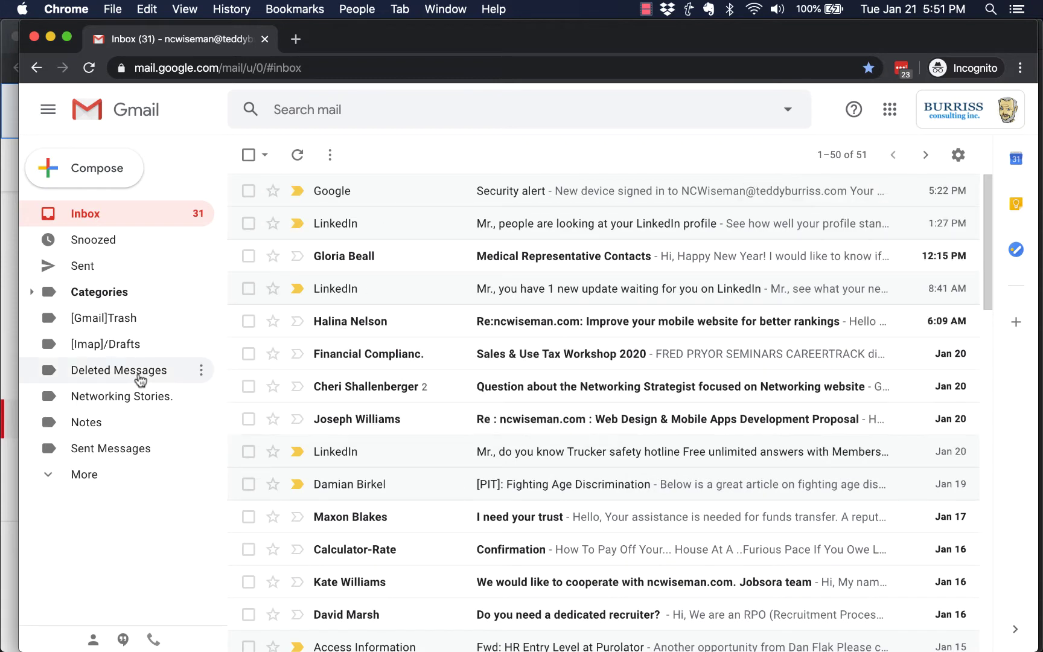
click(79, 475)
scroll(188, 472, down, 3)
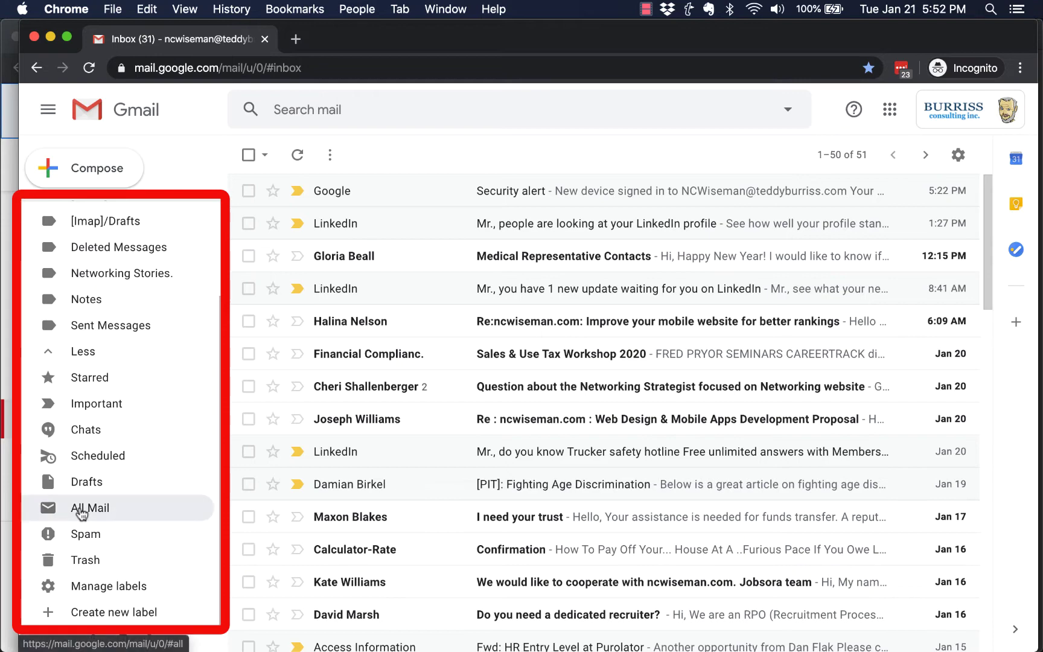
click(81, 511)
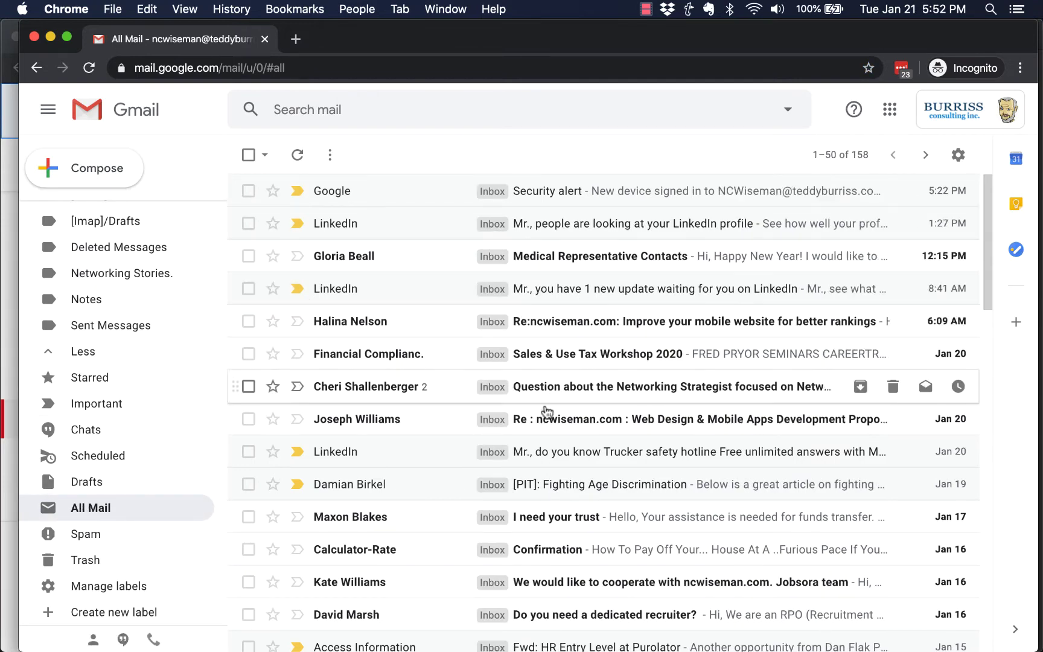
scroll(548, 414, down, 4)
scroll(548, 414, down, 15)
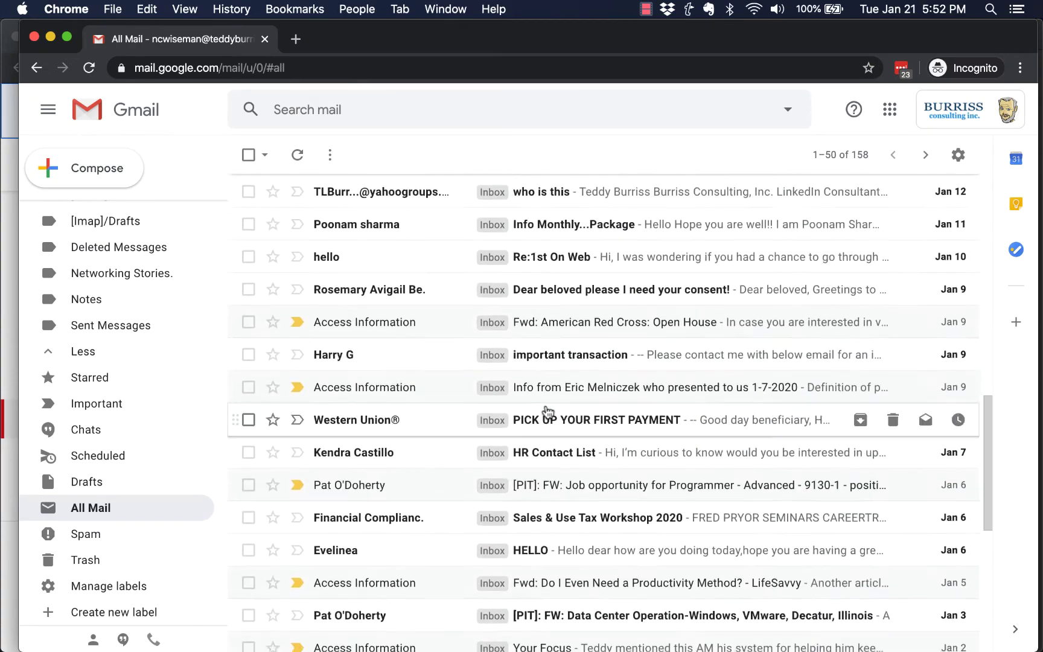
scroll(548, 413, up, 20)
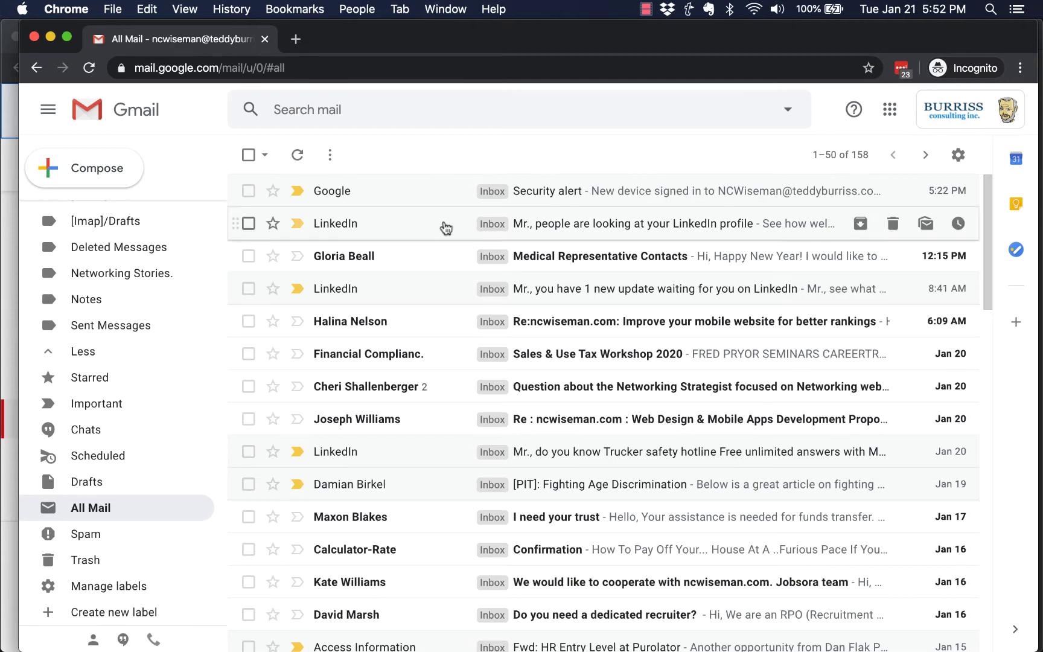
click(842, 154)
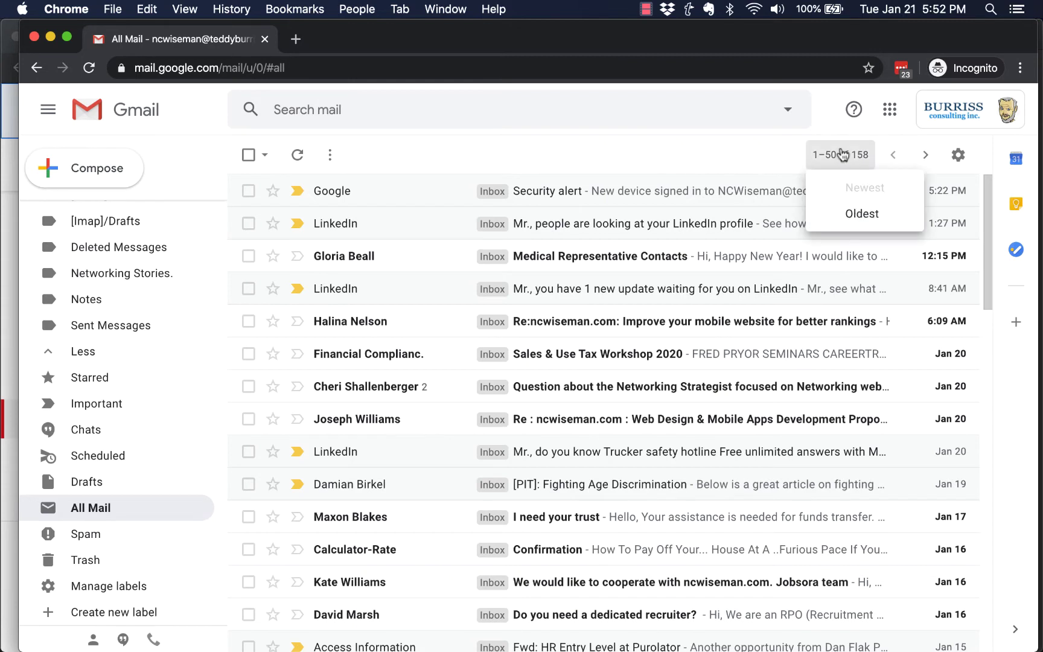
click(863, 184)
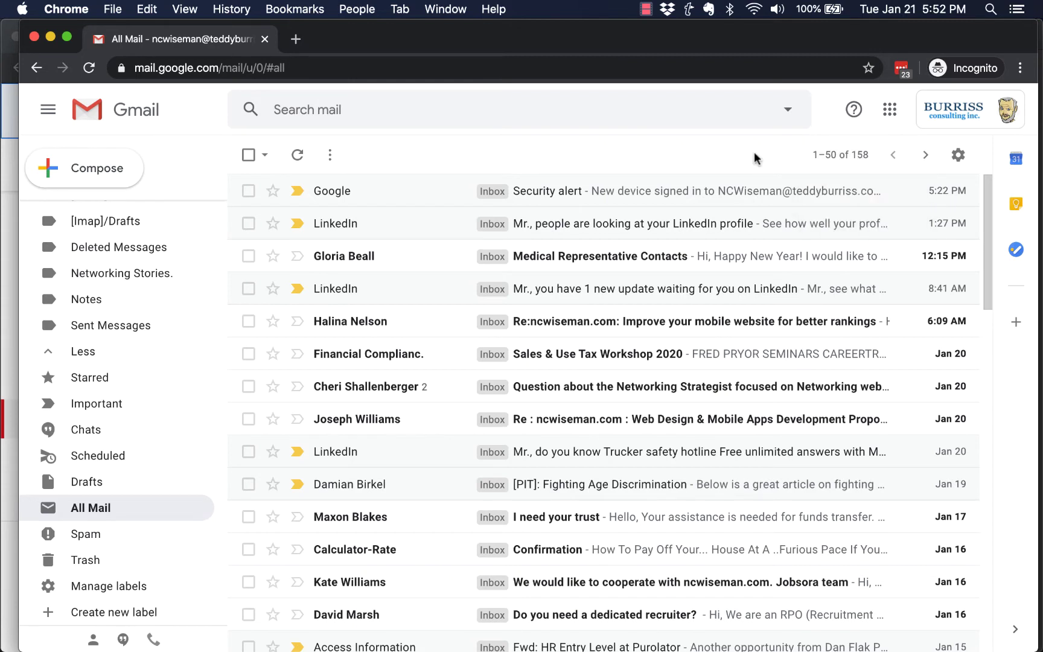
click(846, 155)
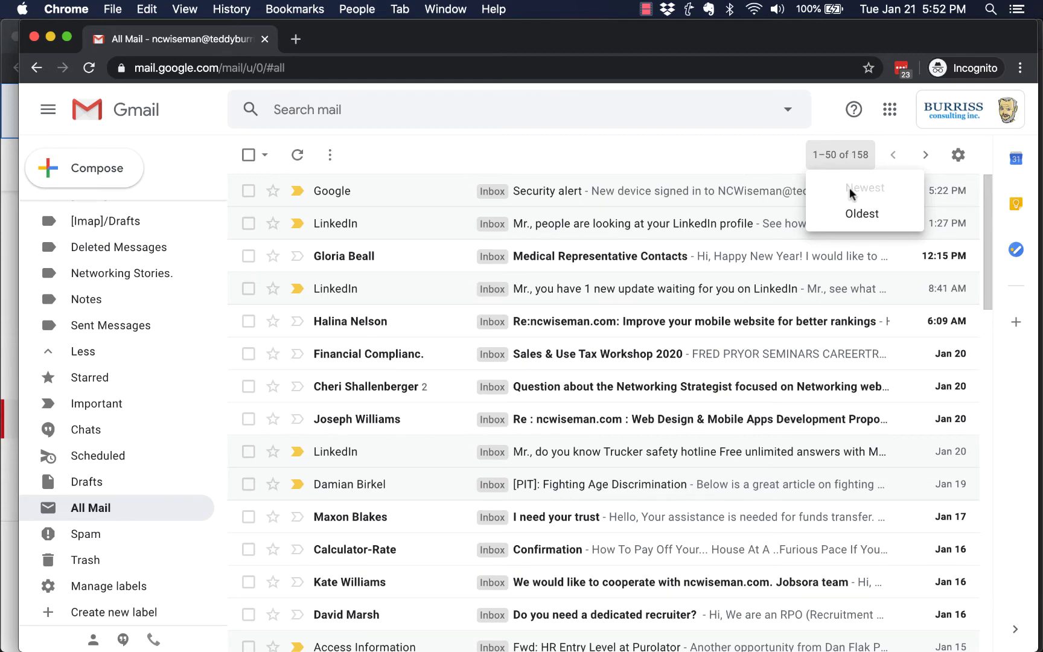
click(857, 216)
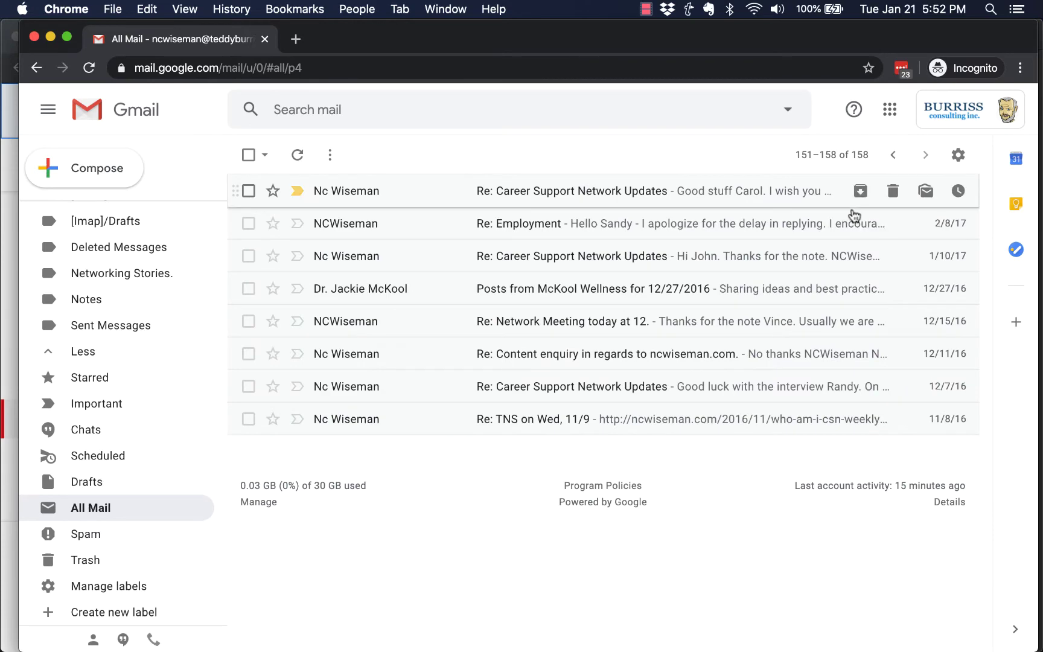
click(833, 155)
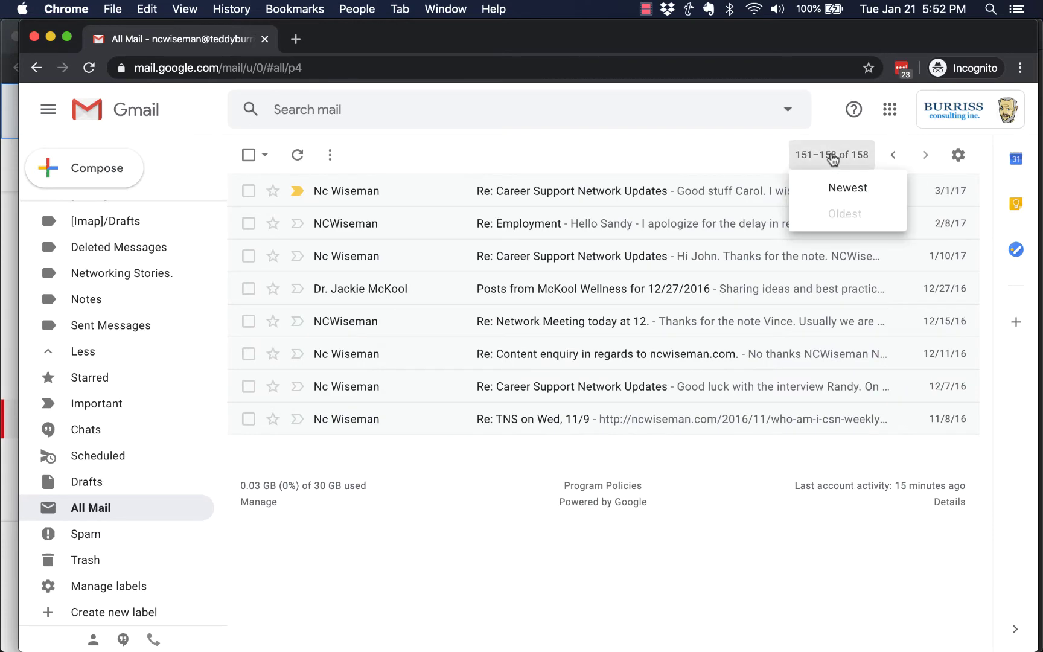
click(842, 190)
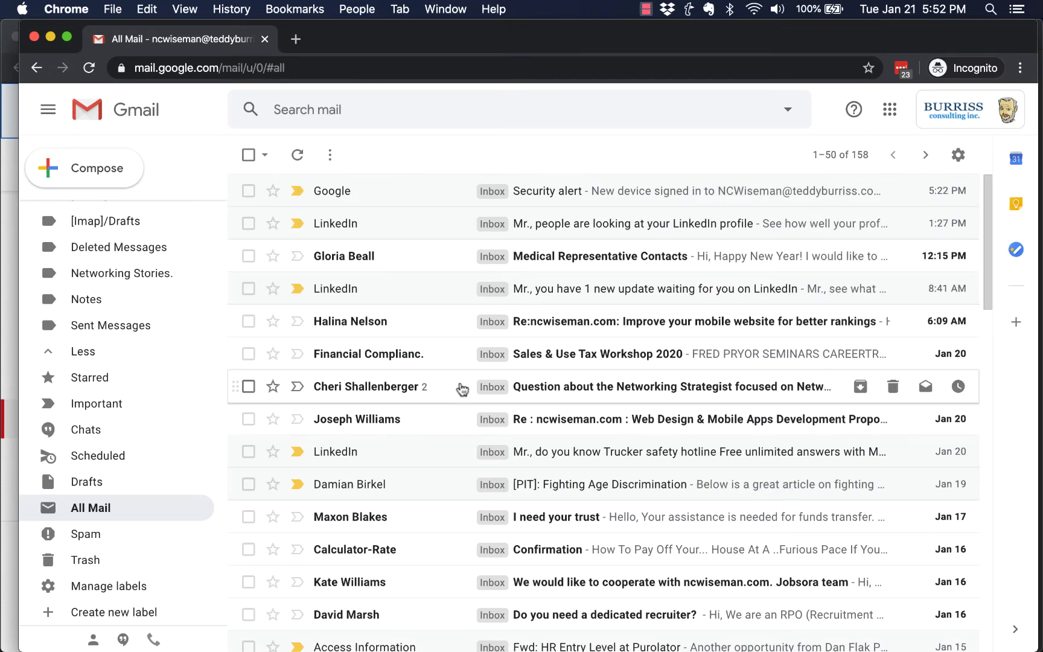
scroll(526, 431, down, 5)
scroll(527, 430, down, 1)
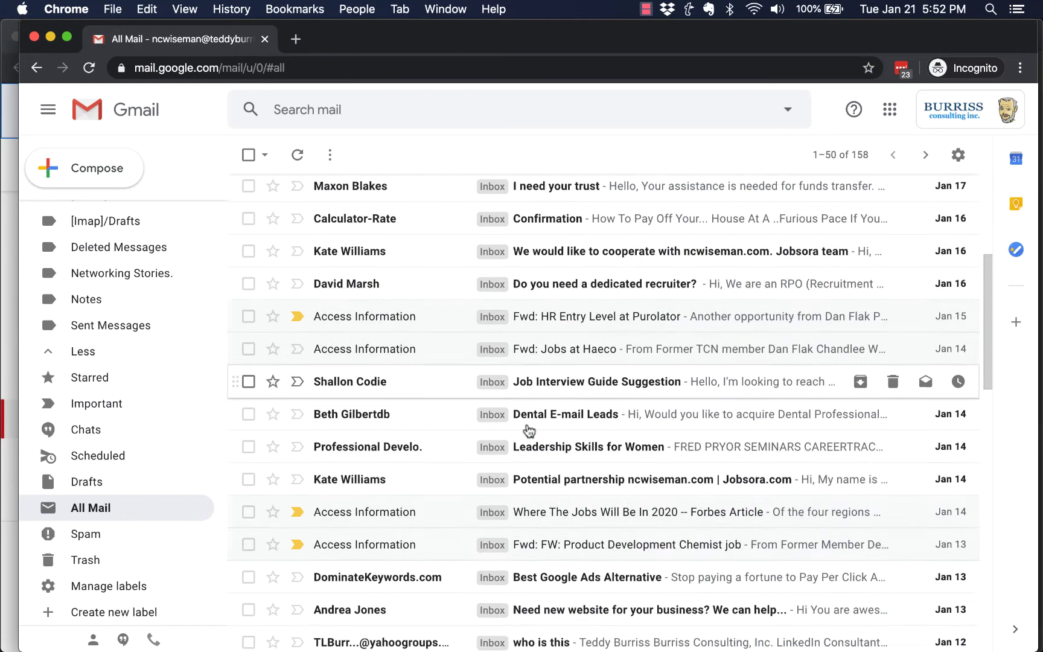
scroll(519, 392, up, 6)
scroll(487, 273, down, 12)
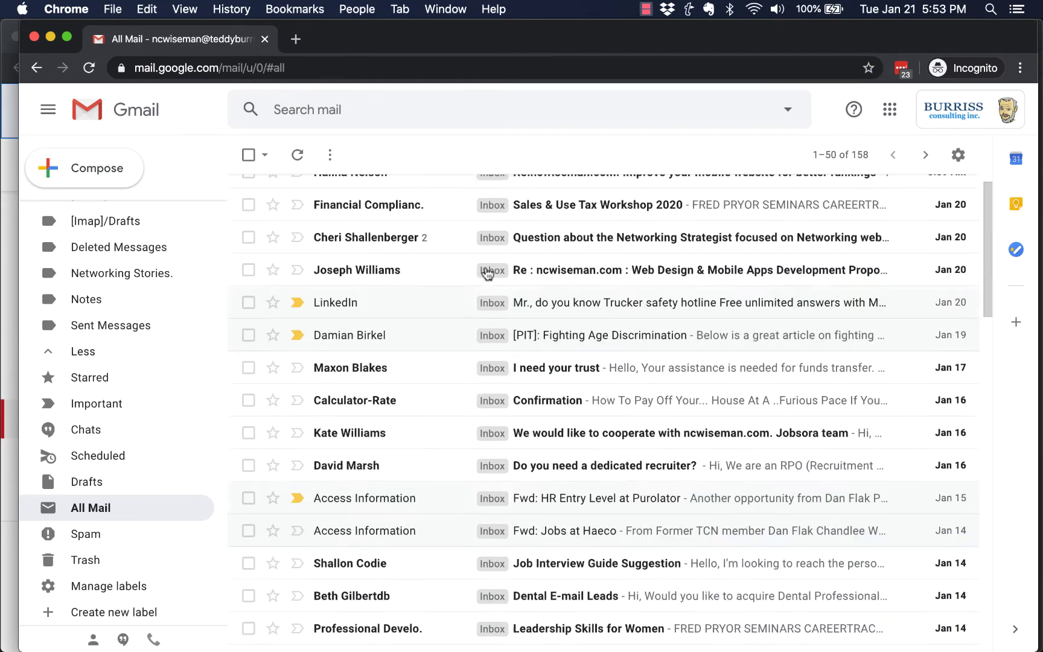
scroll(488, 277, down, 4)
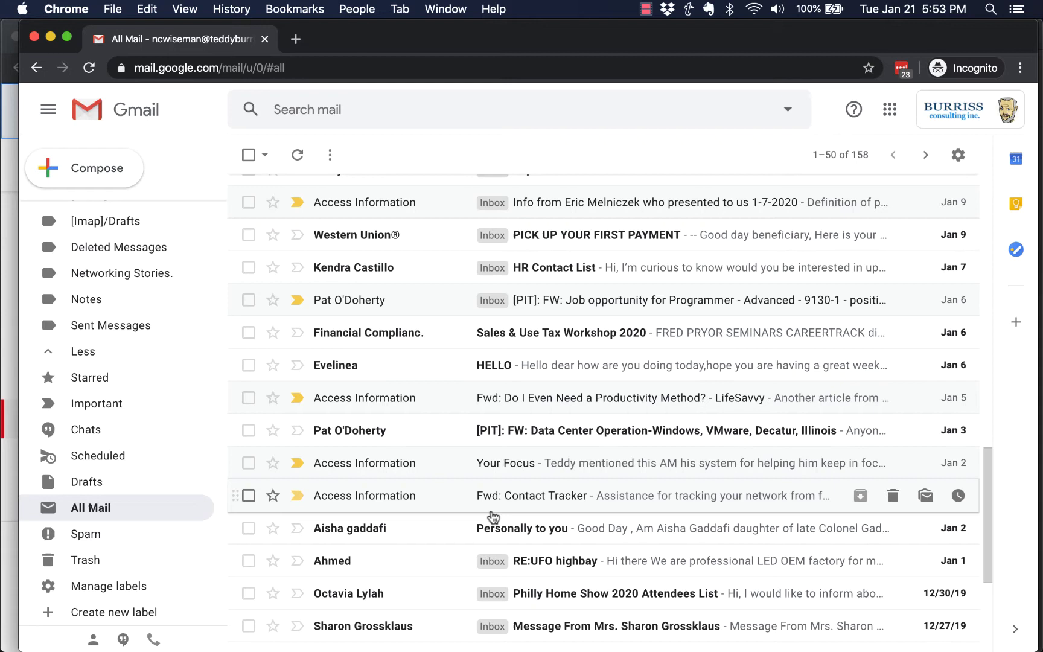
Select the four archived Jan 3–6 messages, including Sales & Use Tax Workshop 2020, and move them to Inbox
click(248, 332)
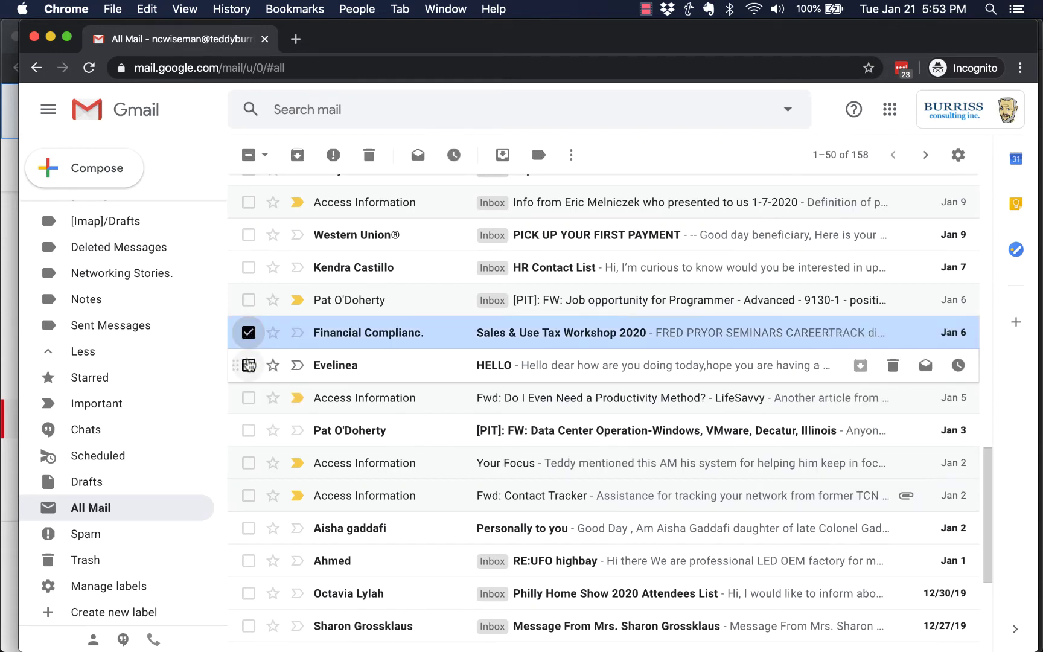
click(248, 365)
click(248, 398)
click(248, 430)
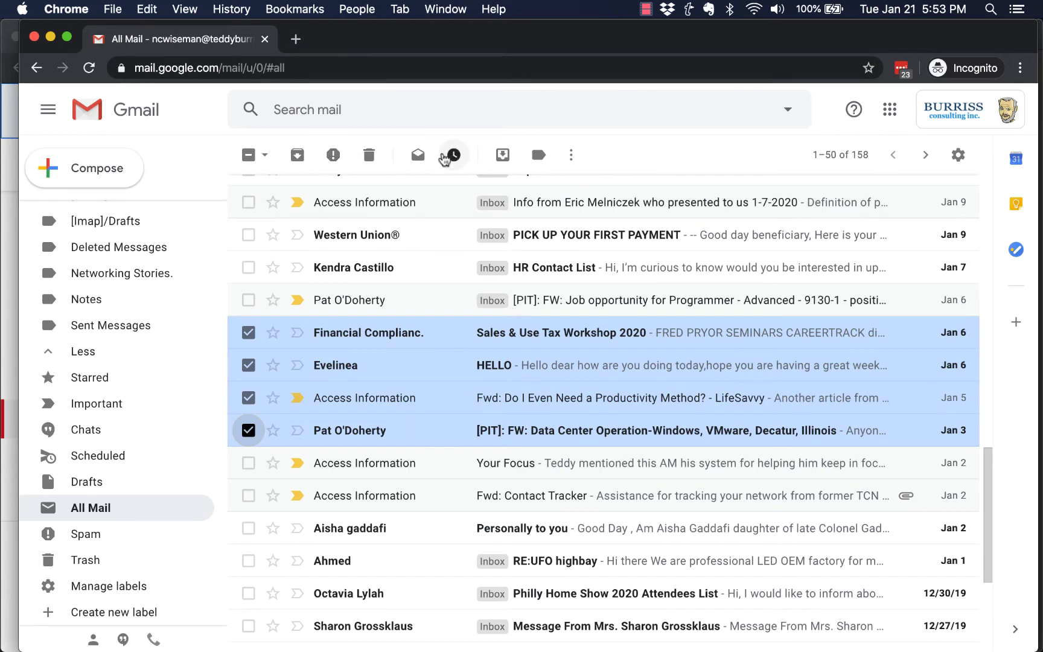
click(502, 155)
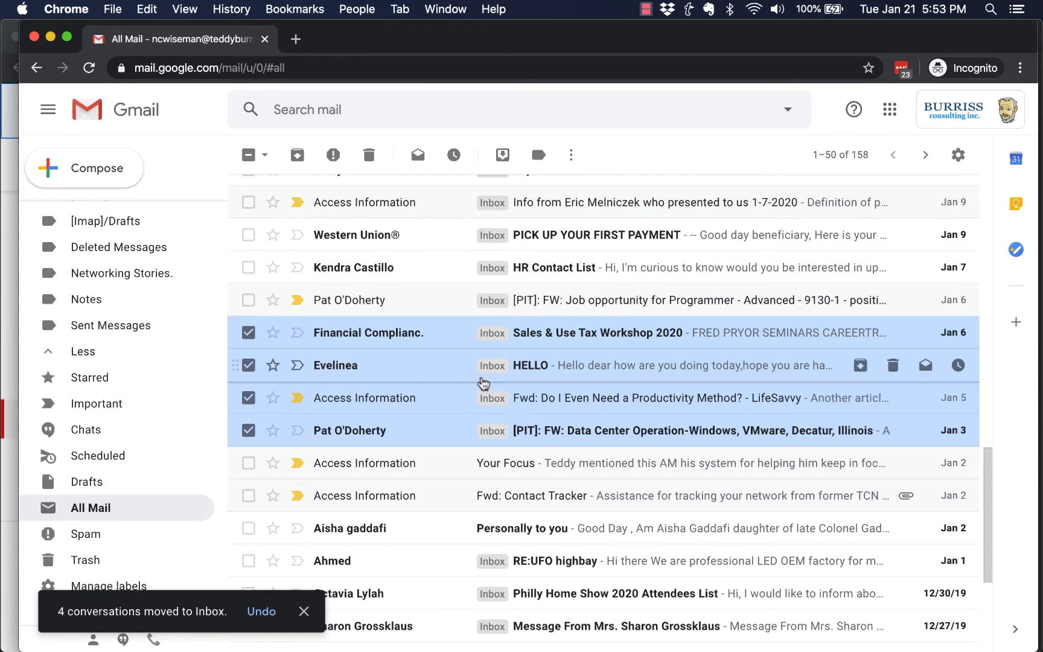
click(247, 164)
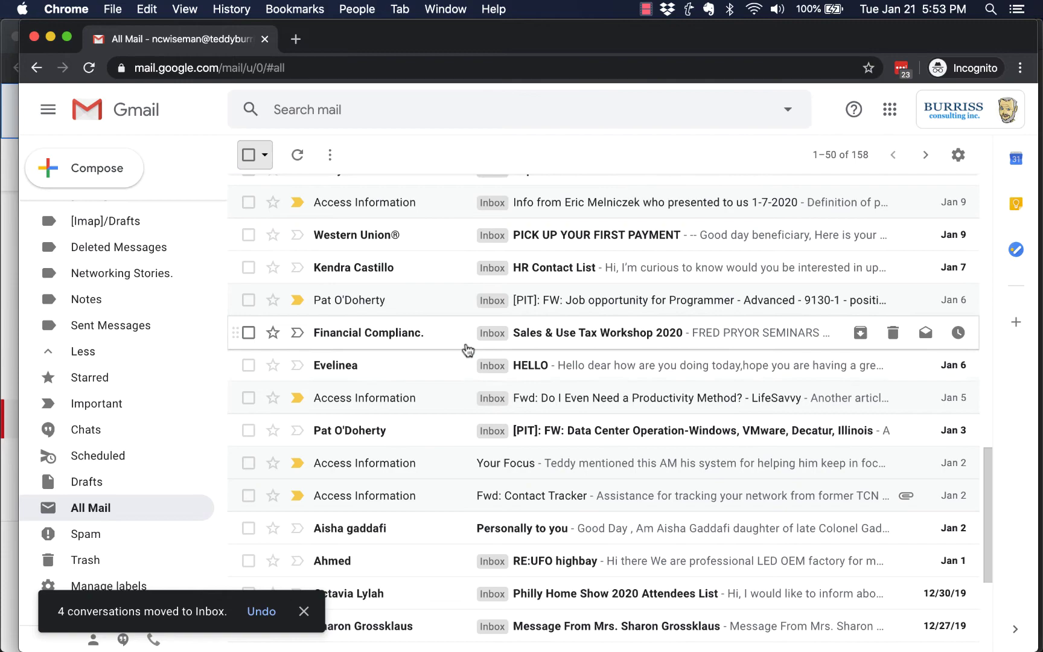
scroll(387, 333, up, 5)
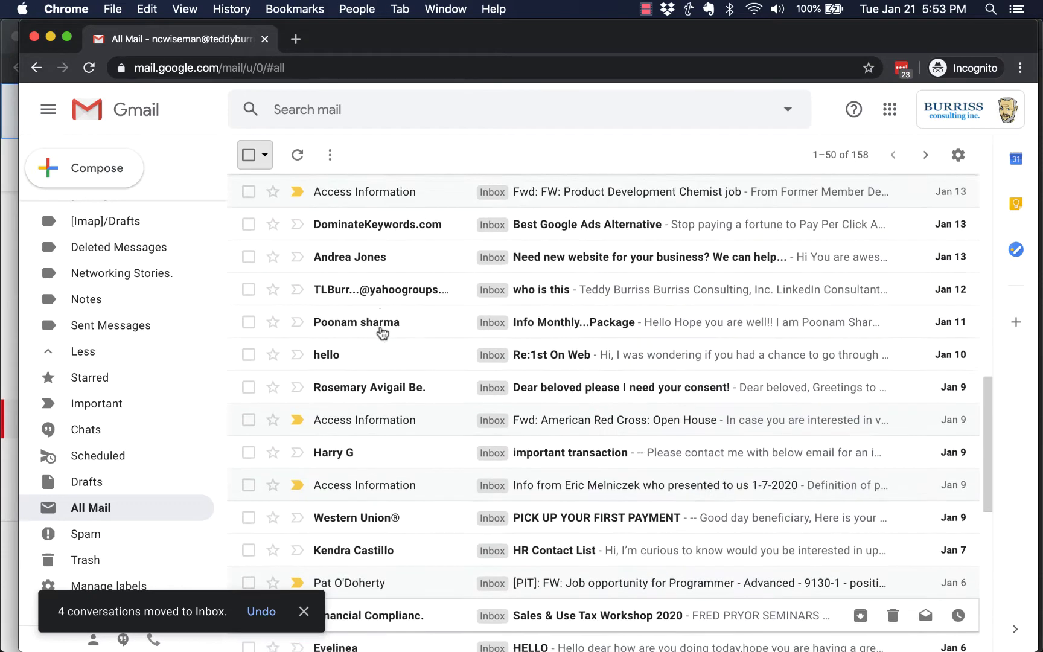
scroll(381, 333, up, 8)
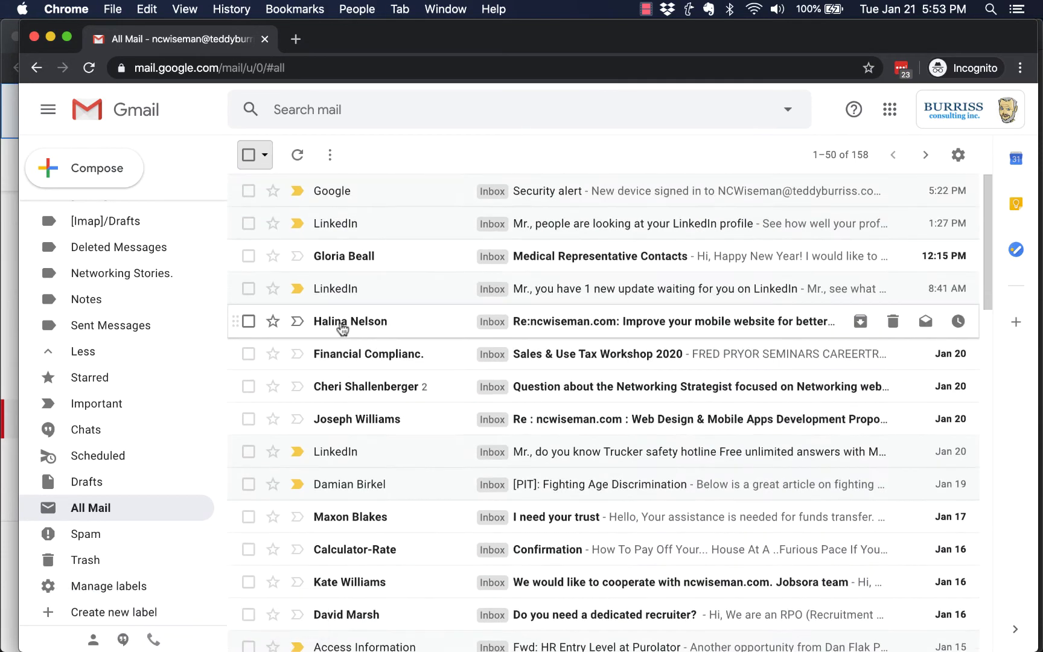
click(826, 162)
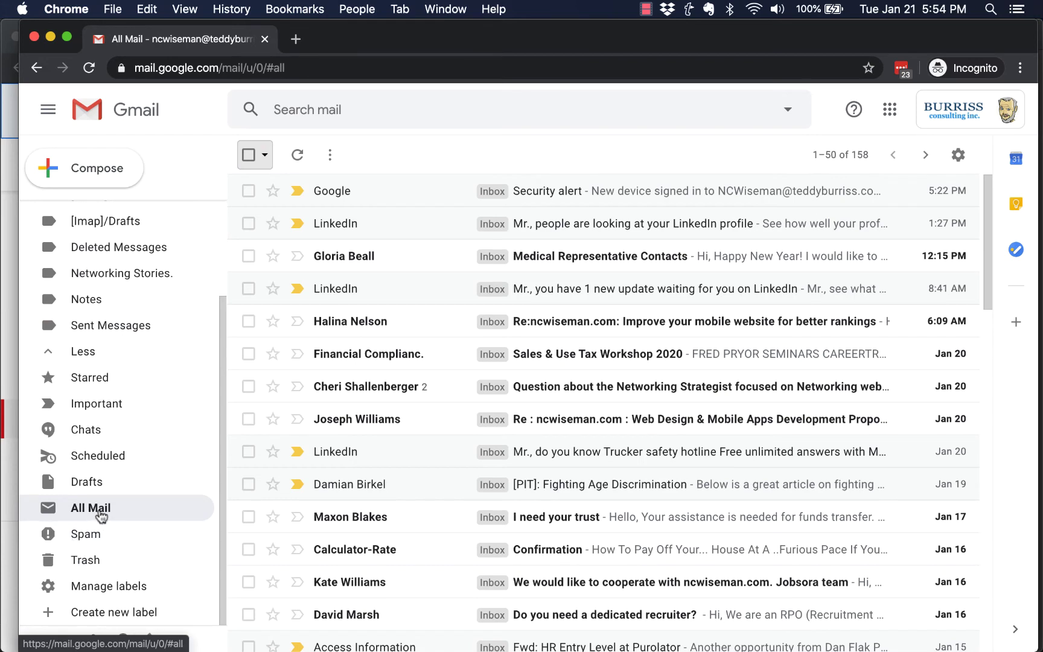
Check the empty Spam folder, then view the 65 deleted messages in Trash
click(89, 539)
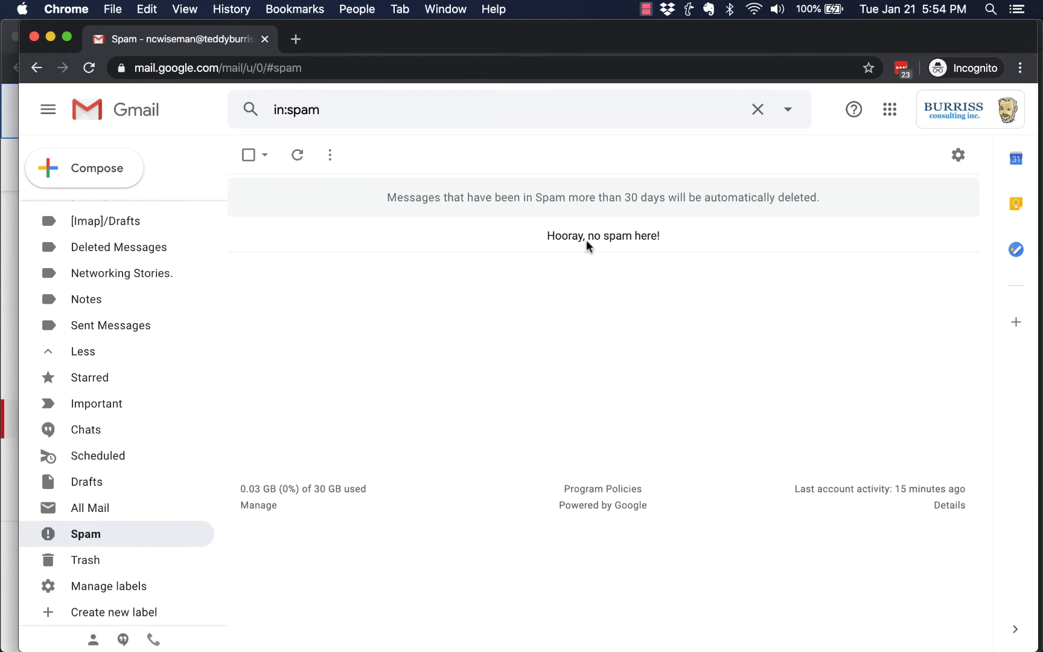
click(90, 565)
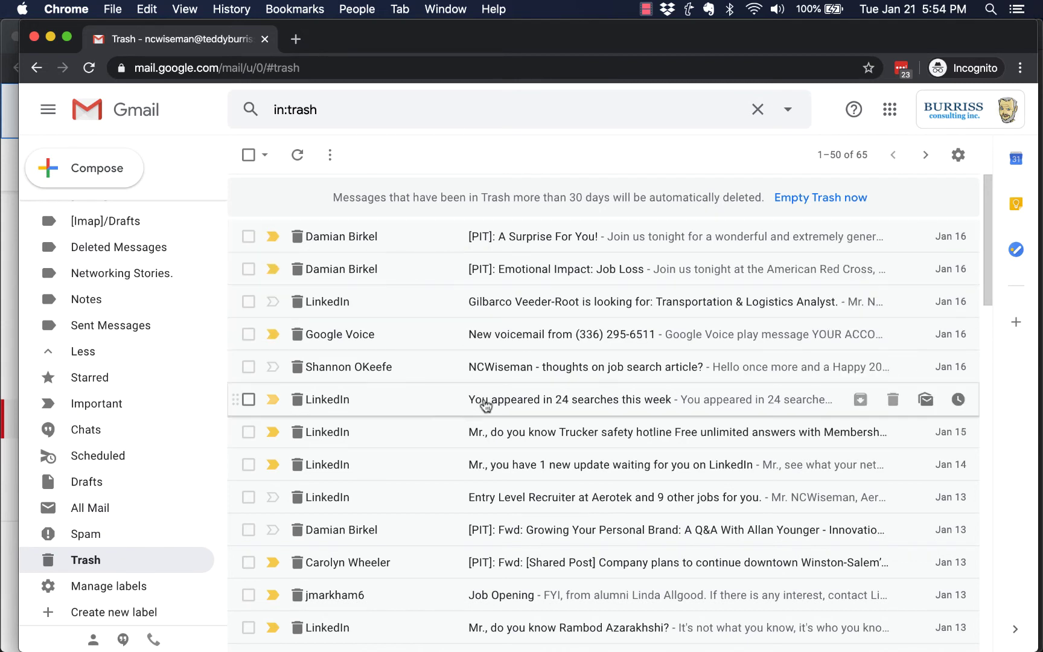
Select four trashed messages, including '[PIT]: A Surprise For You!', and move them to the Inbox
click(323, 99)
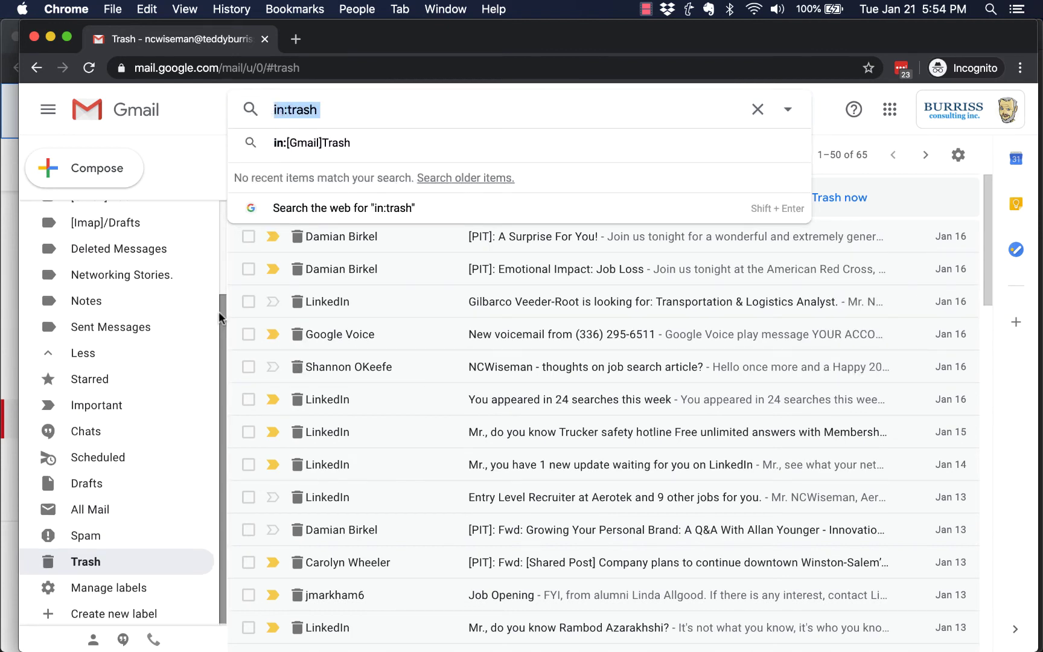
click(207, 160)
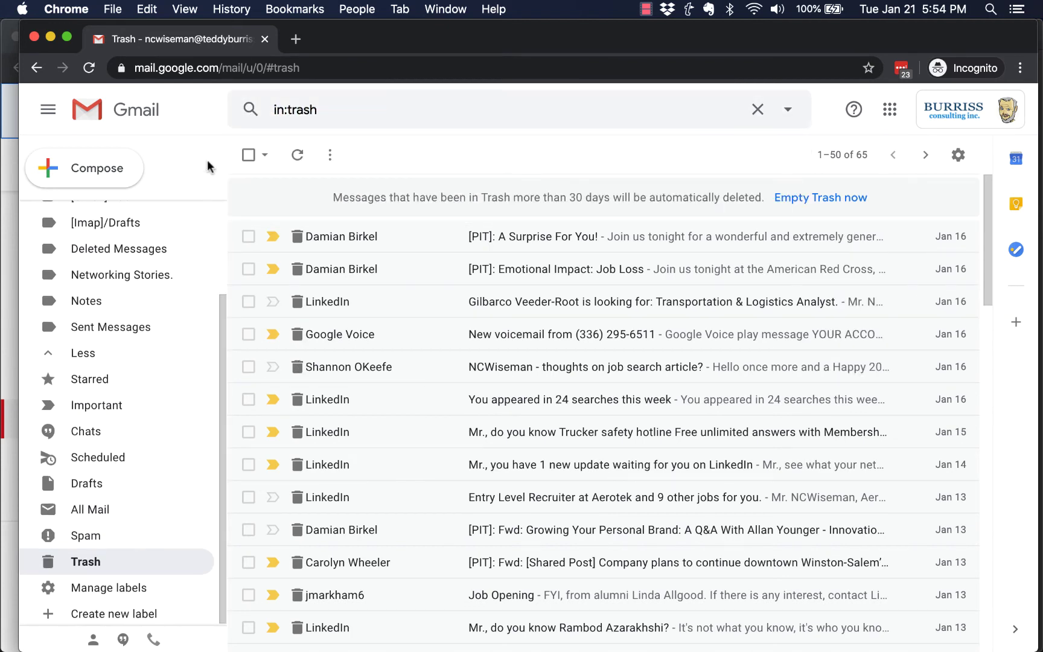
click(248, 236)
click(248, 269)
click(248, 301)
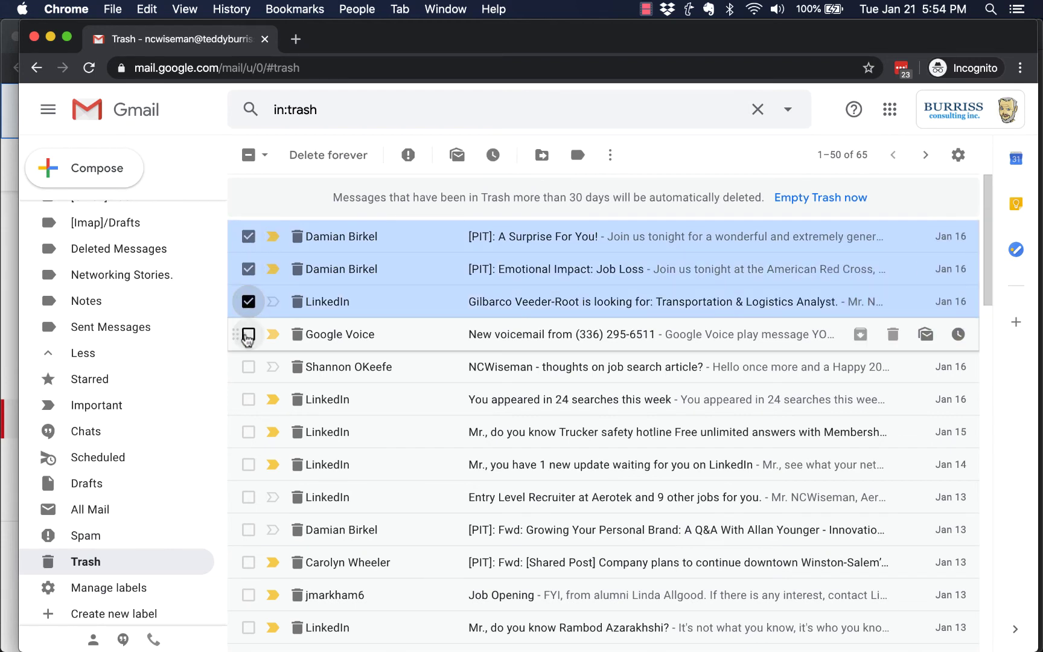
click(248, 333)
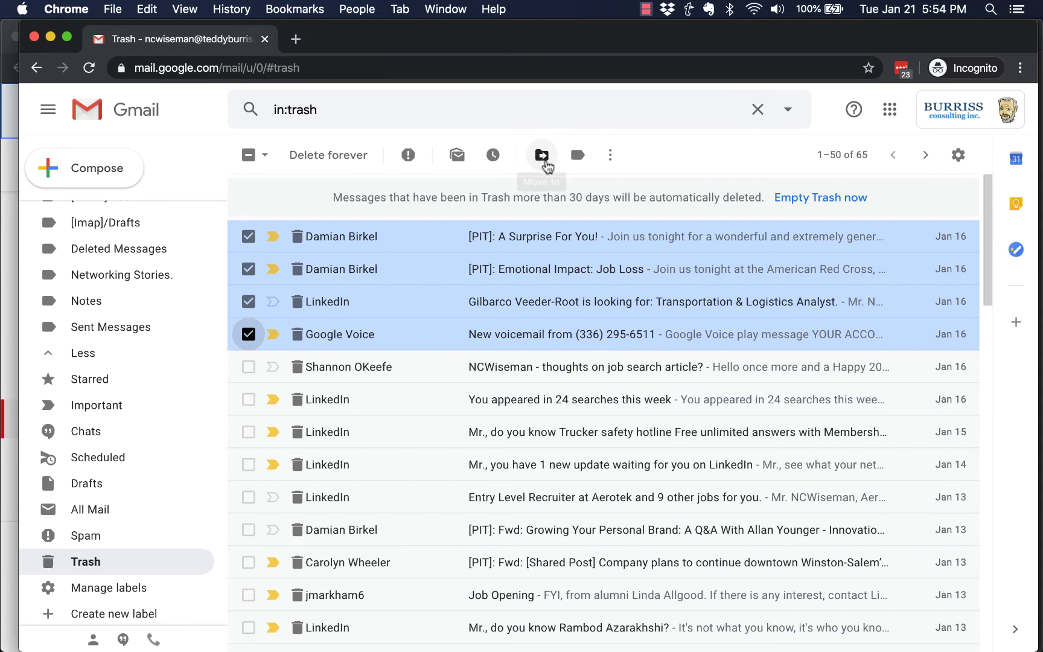
click(540, 155)
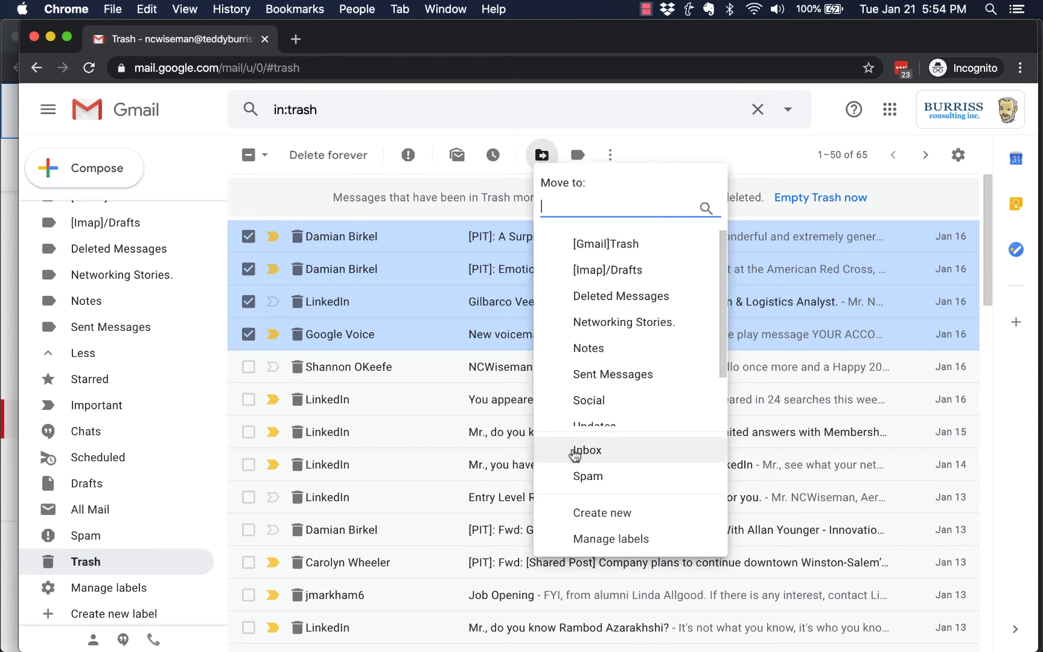
click(580, 452)
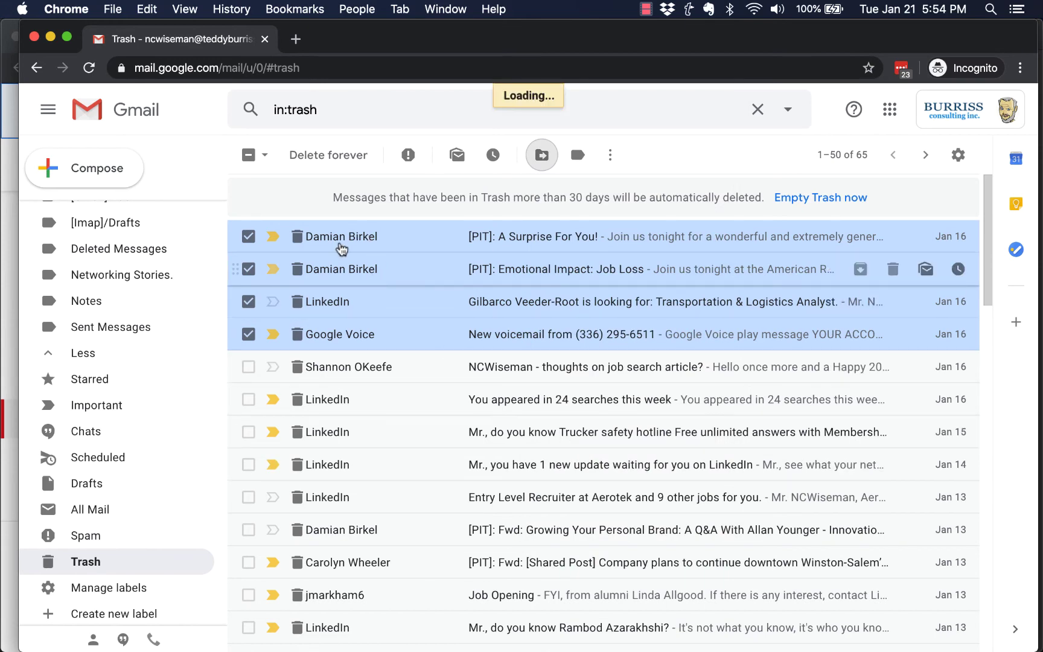
Open the Inbox, now 1–50 of 52, and scroll to find the restored messages
scroll(94, 266, up, 3)
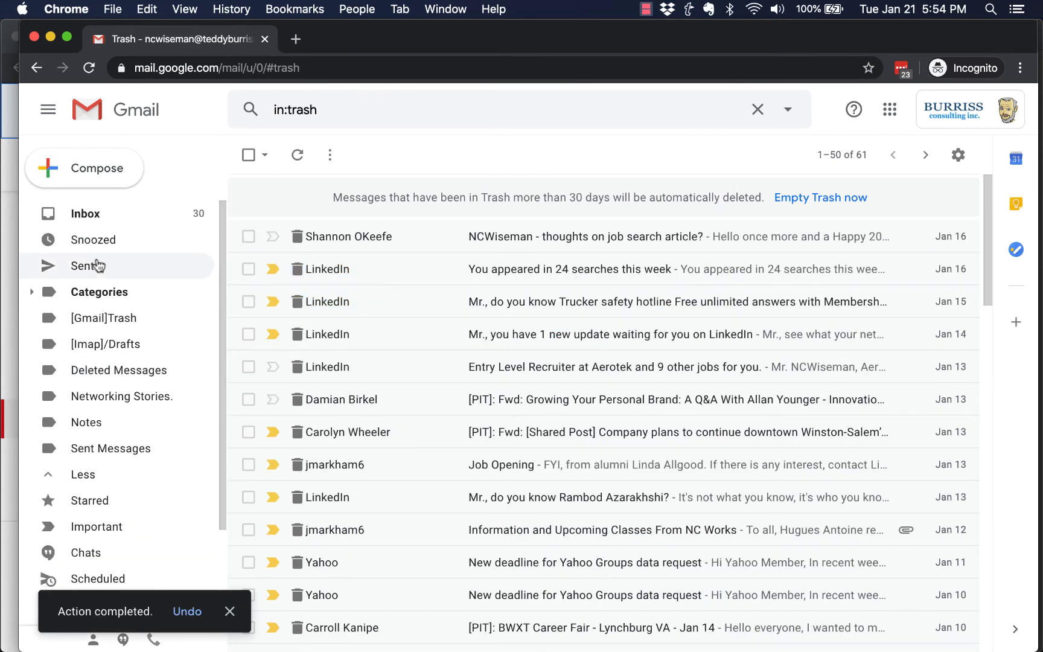
click(111, 212)
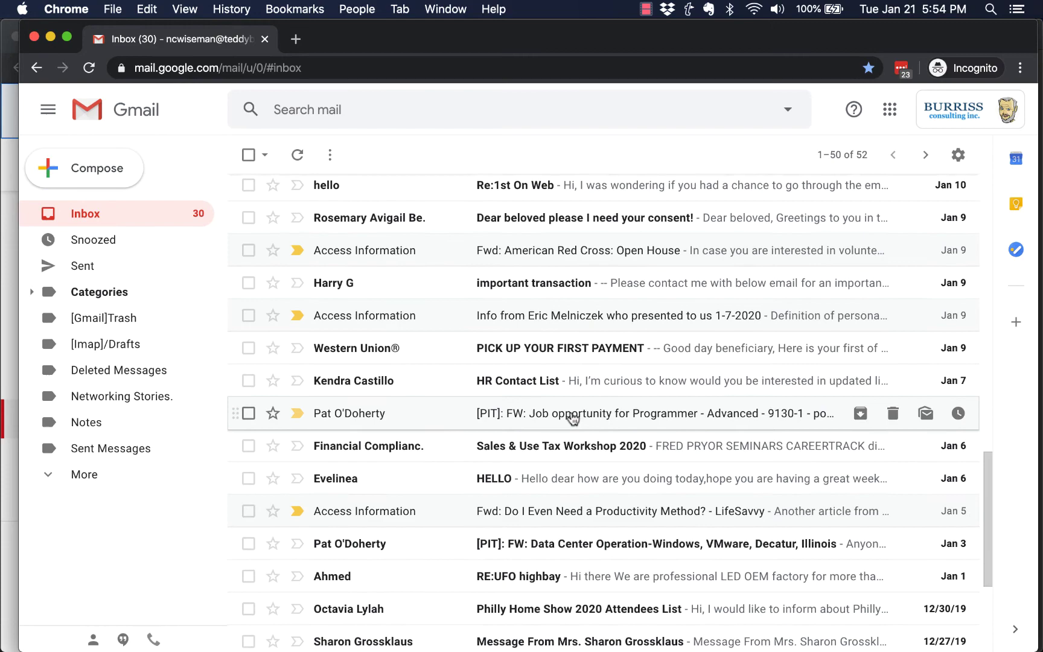
scroll(570, 417, down, 3)
scroll(573, 419, down, 1)
scroll(573, 417, up, 20)
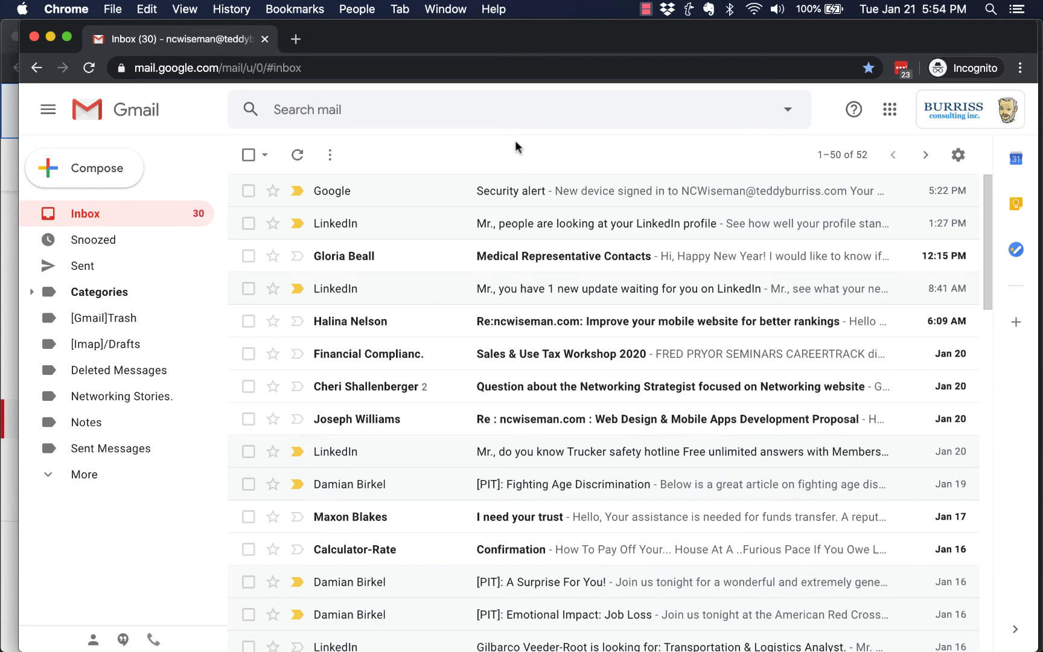
Search the sender's name so only the Jan 17 'I need your trust' message is listed
click(848, 155)
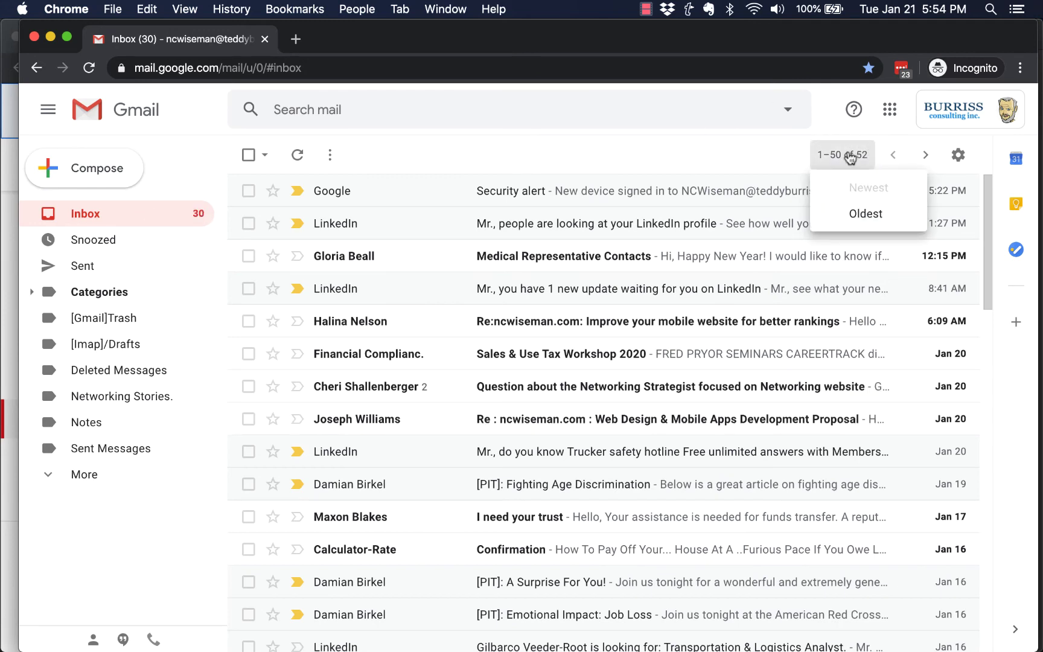
click(398, 107)
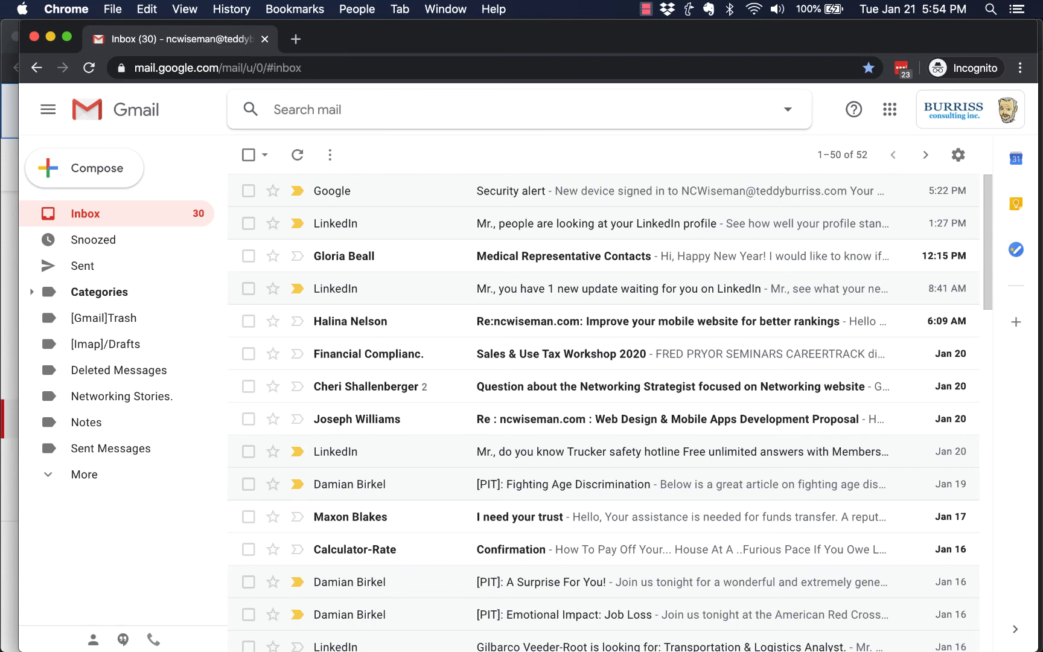
text(maxon)
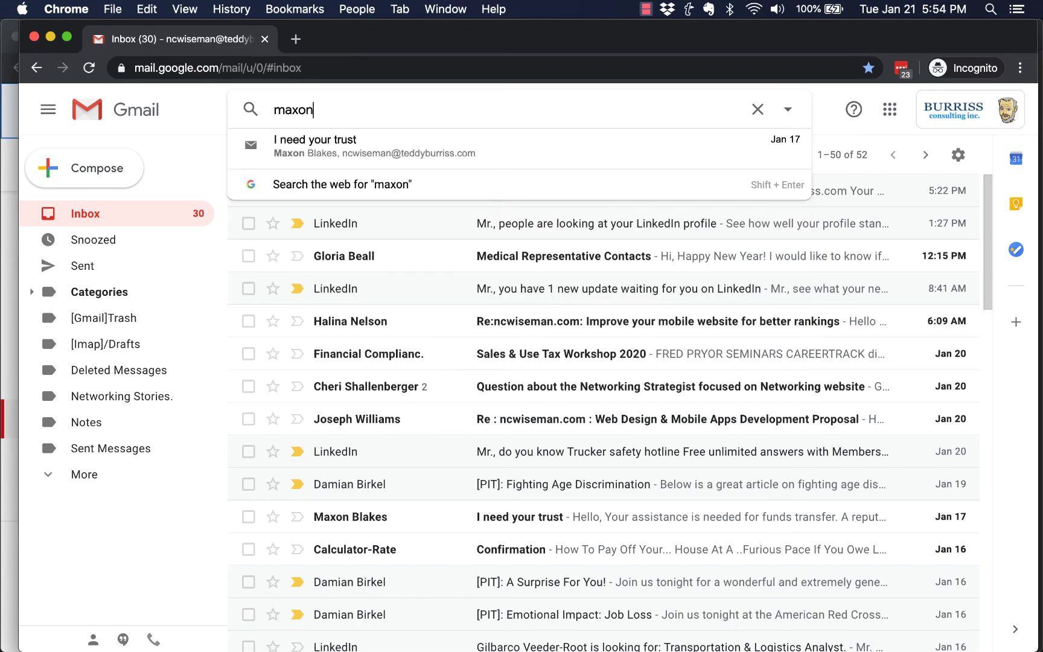
key(Return)
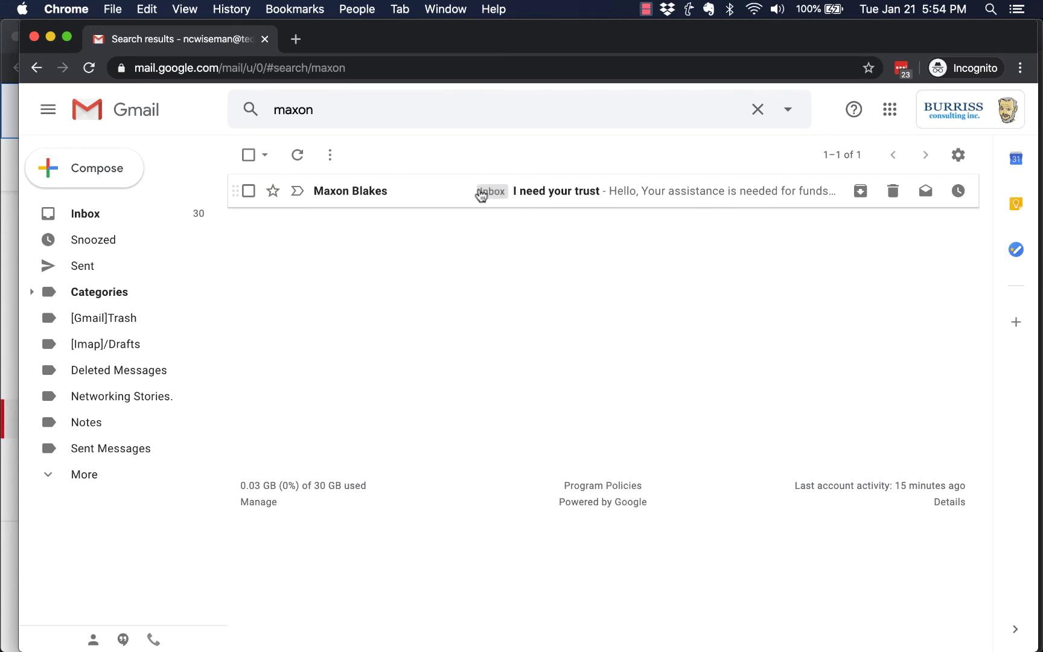
click(75, 478)
scroll(122, 519, down, 3)
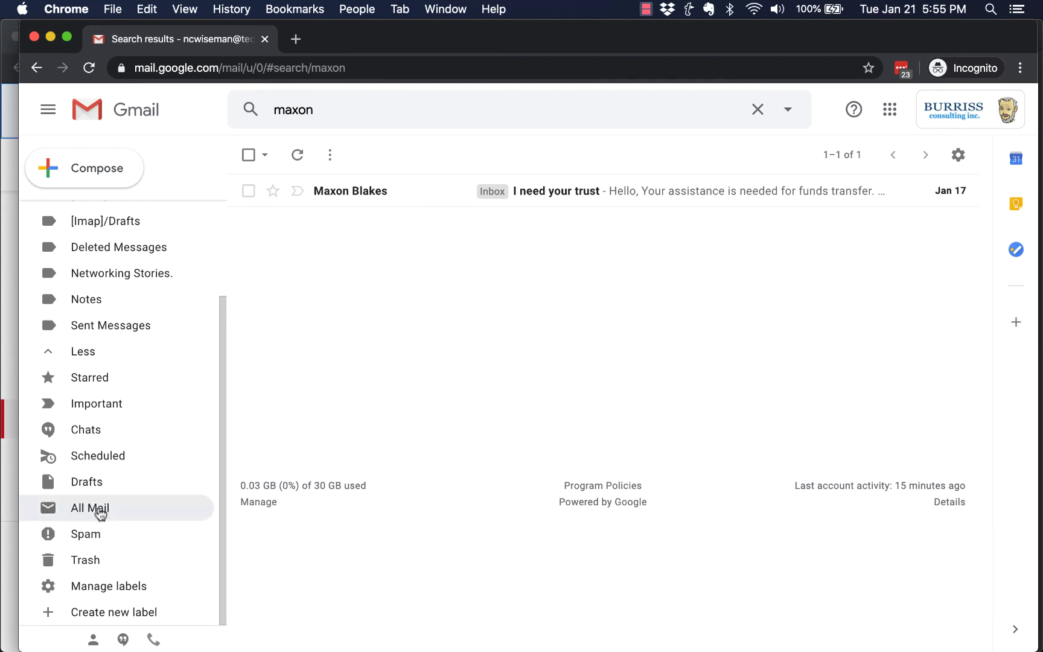
Open All Mail, re-run the sender-name search, clear it, and return to All Mail's 162 messages
click(100, 512)
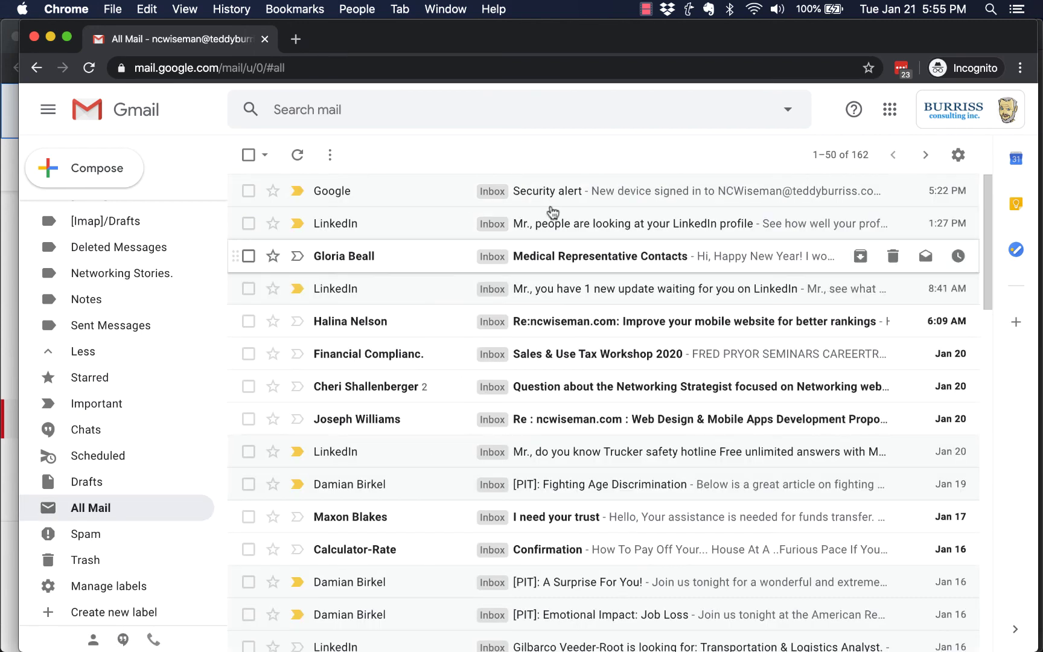
click(829, 156)
click(647, 142)
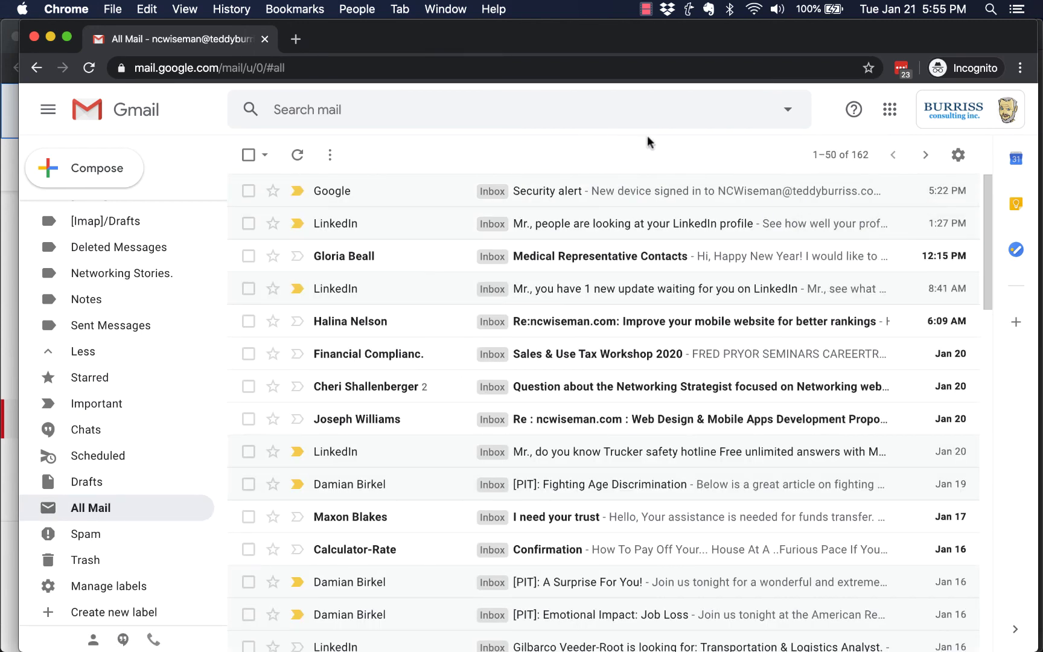
click(442, 110)
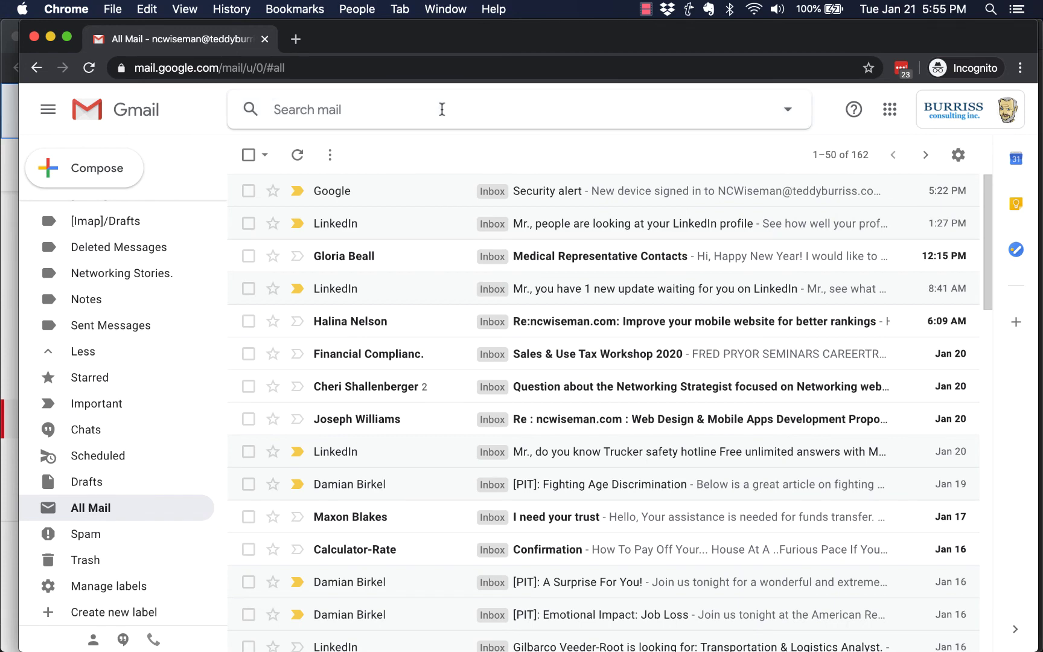
text(maxon)
key(Return)
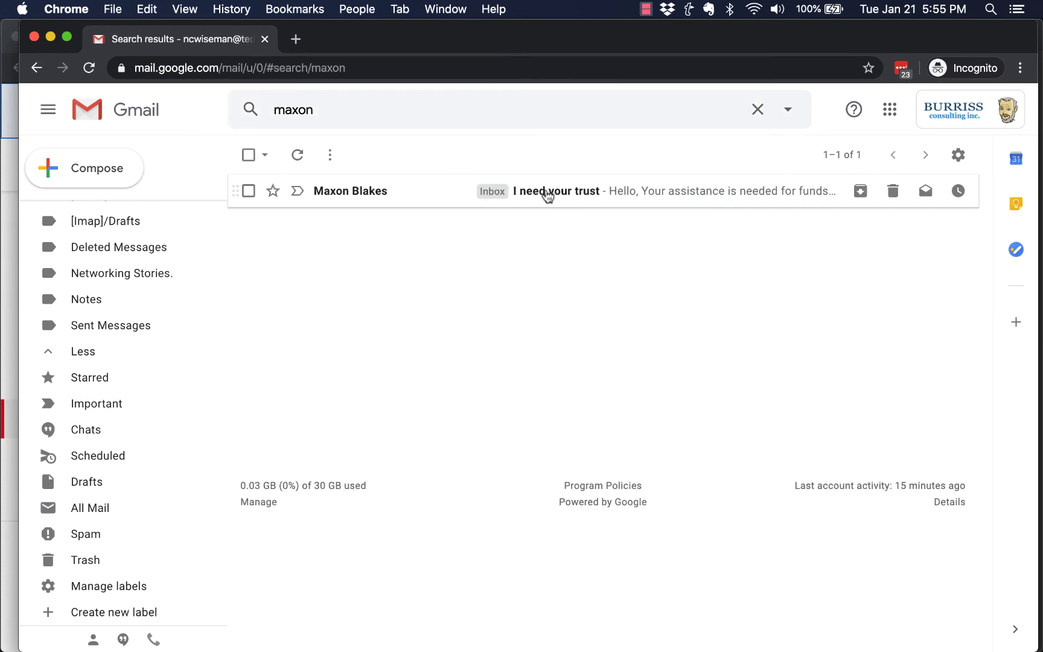
click(759, 110)
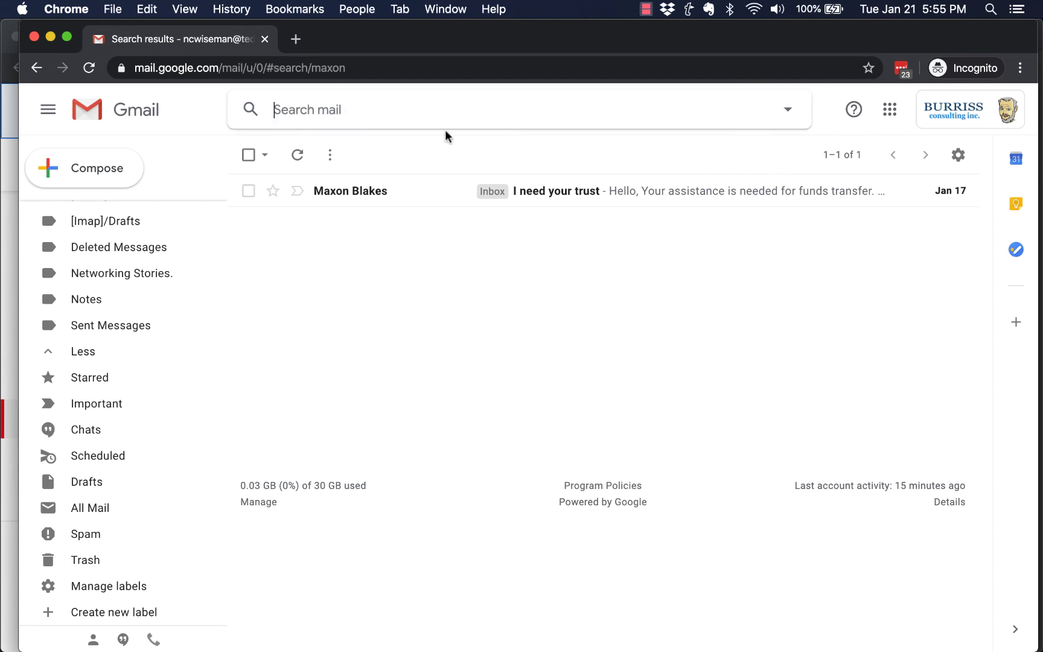
click(90, 513)
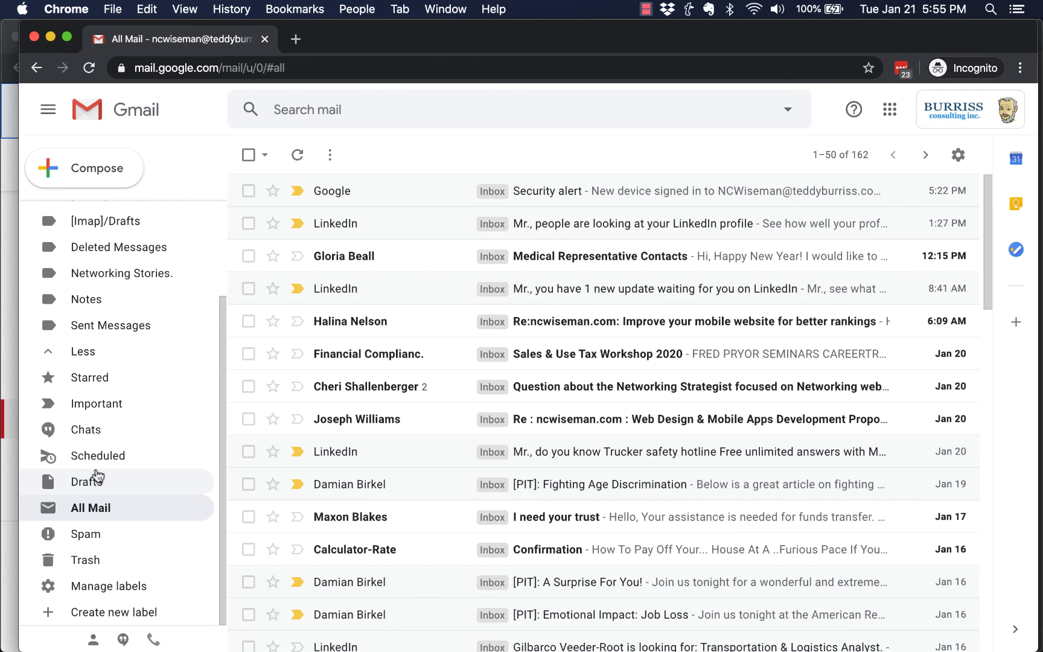
Check the empty Spam folder, then look at the in:trash listing of 61 messages
click(87, 539)
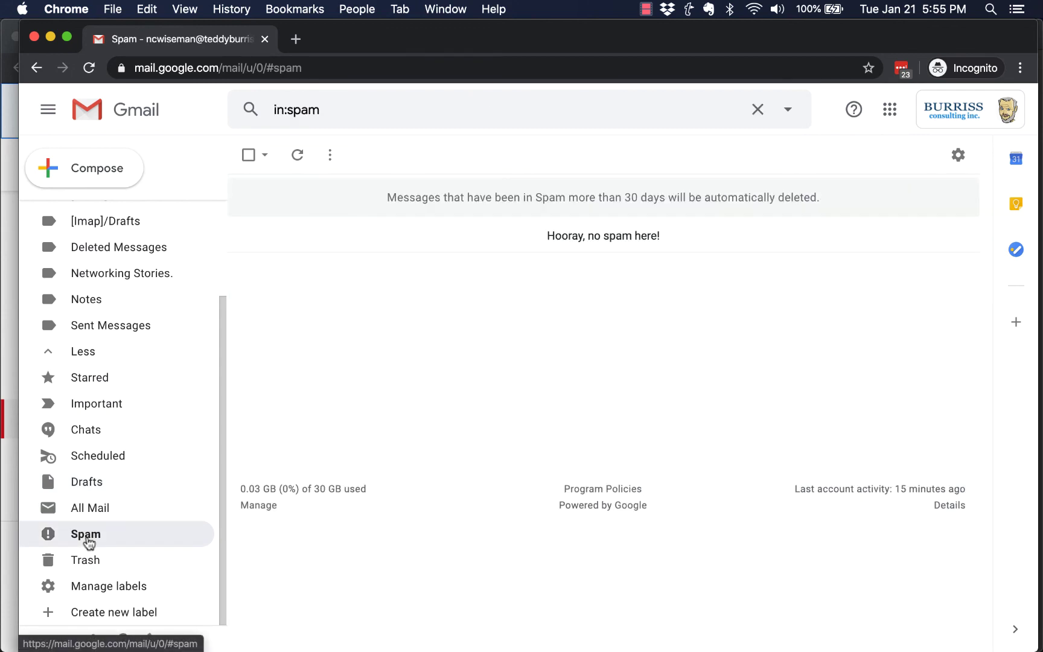
click(89, 565)
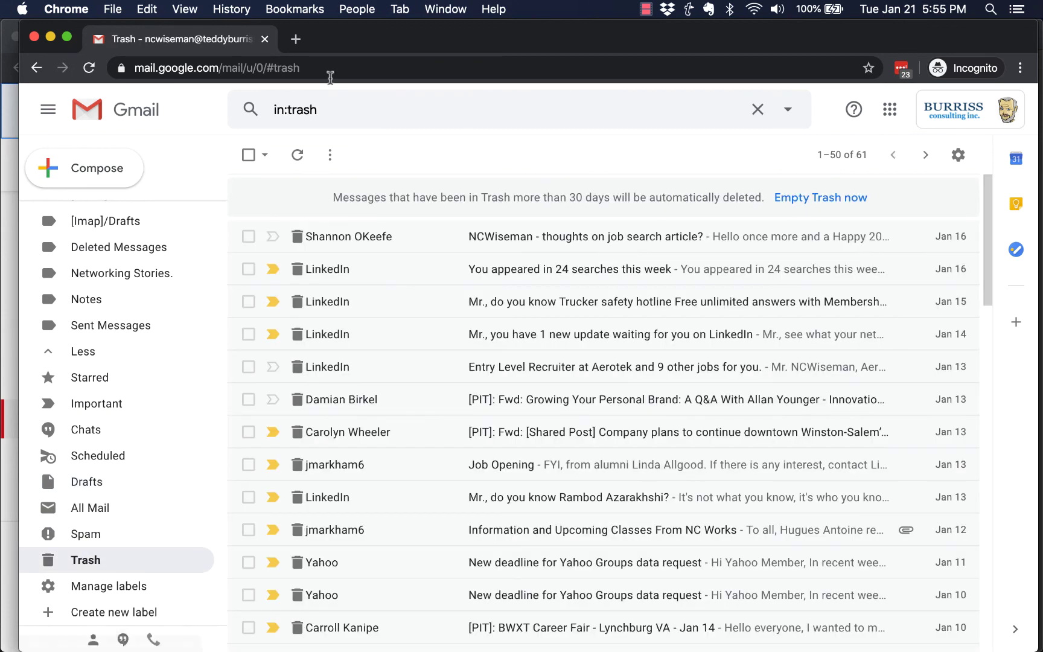
click(416, 109)
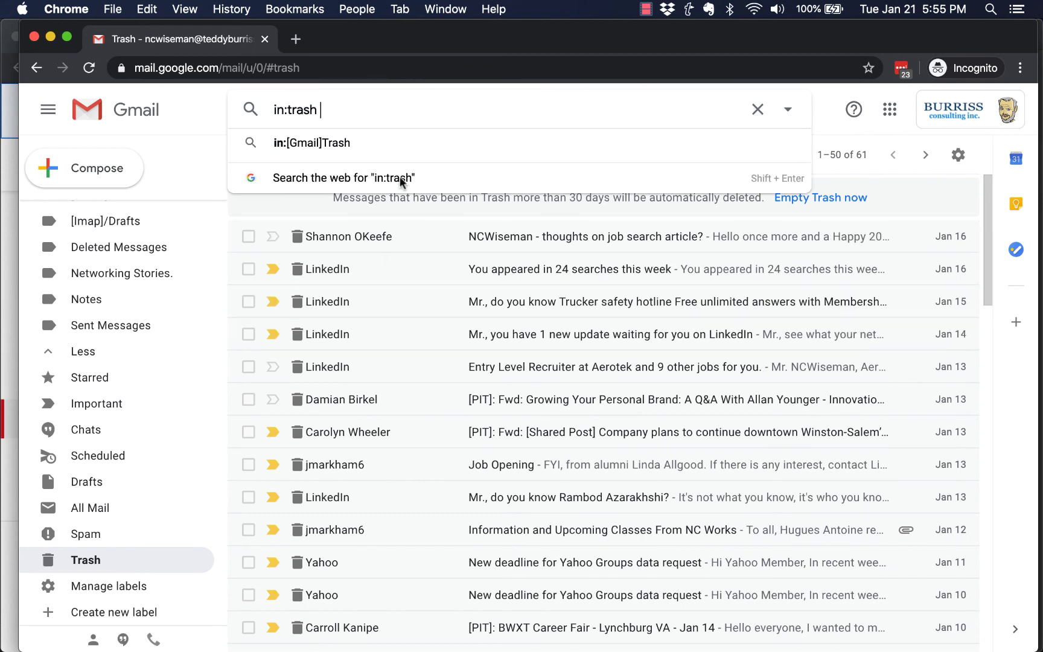
click(208, 113)
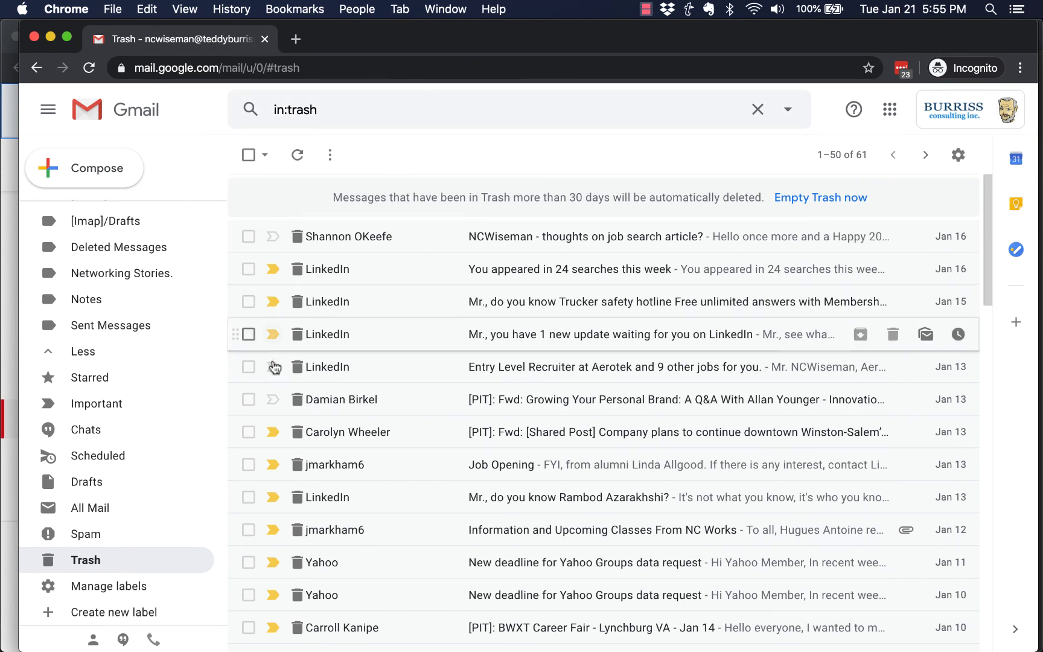
Select three Trash messages but return to the Inbox without moving them
click(248, 236)
click(248, 268)
click(248, 302)
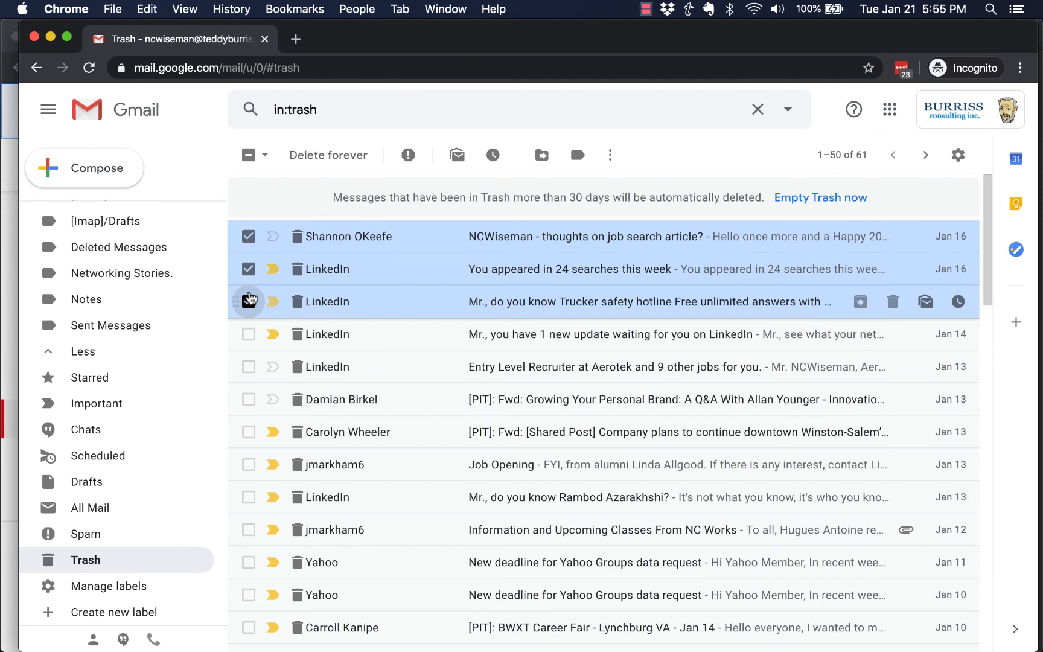
click(541, 155)
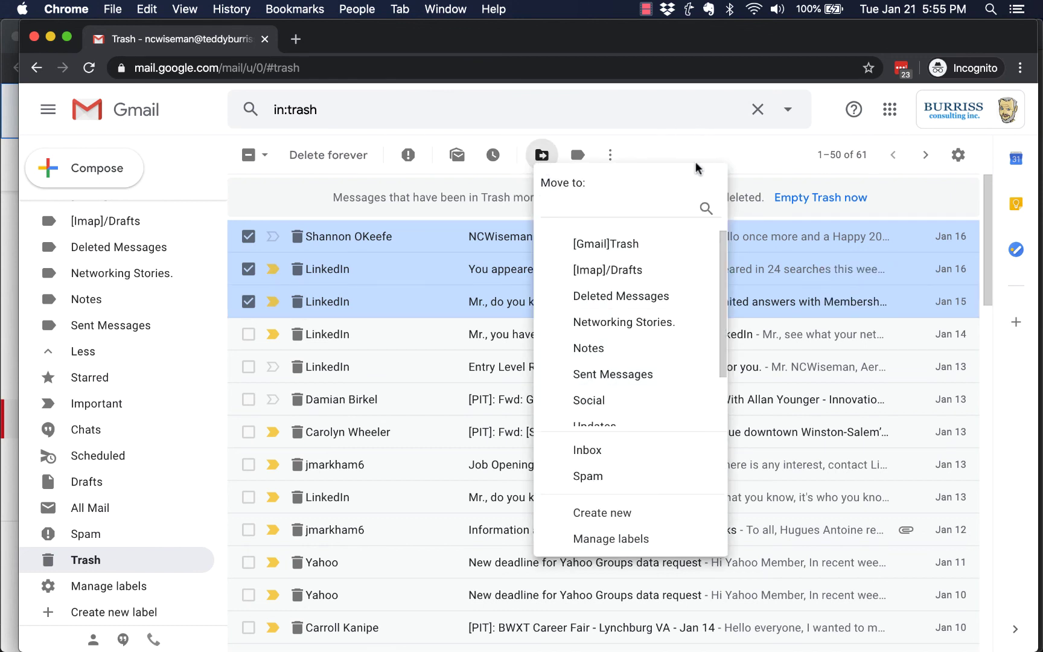
scroll(155, 210, up, 5)
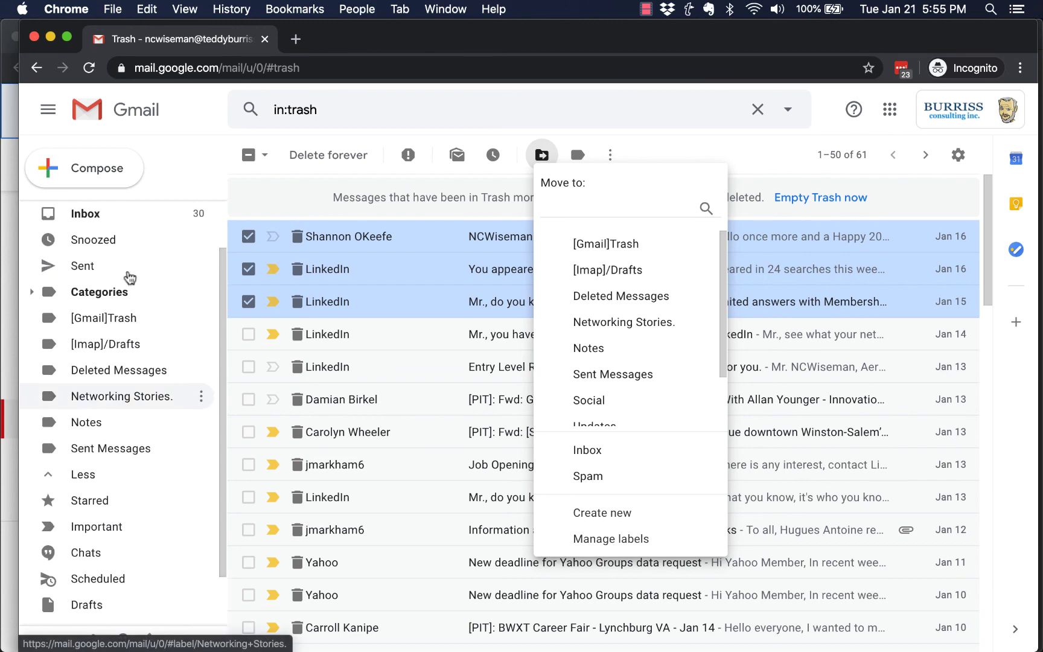
click(111, 213)
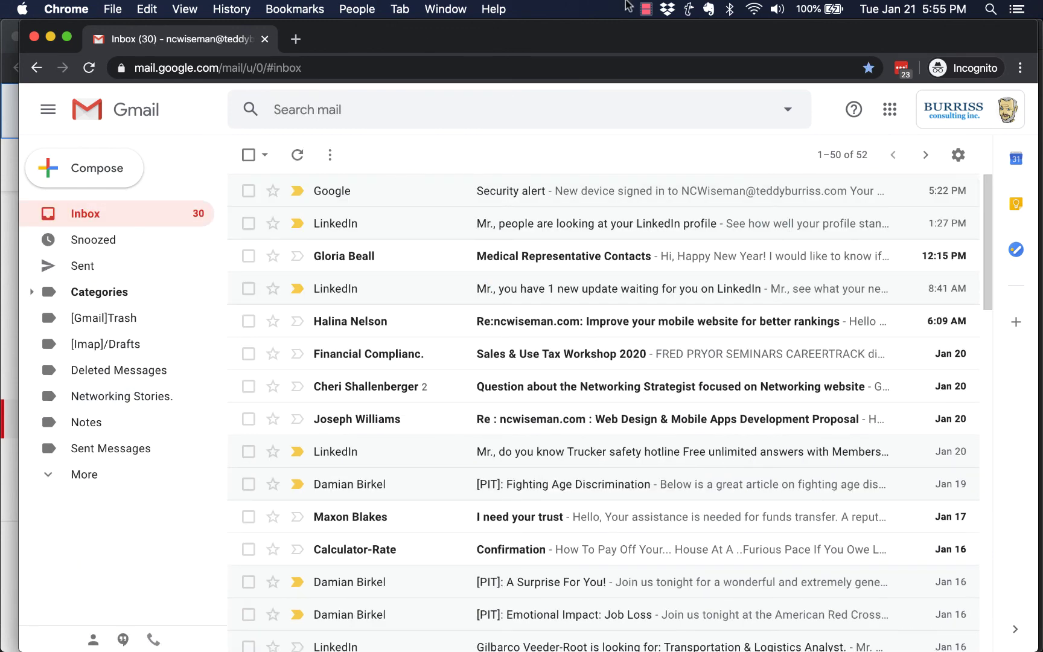